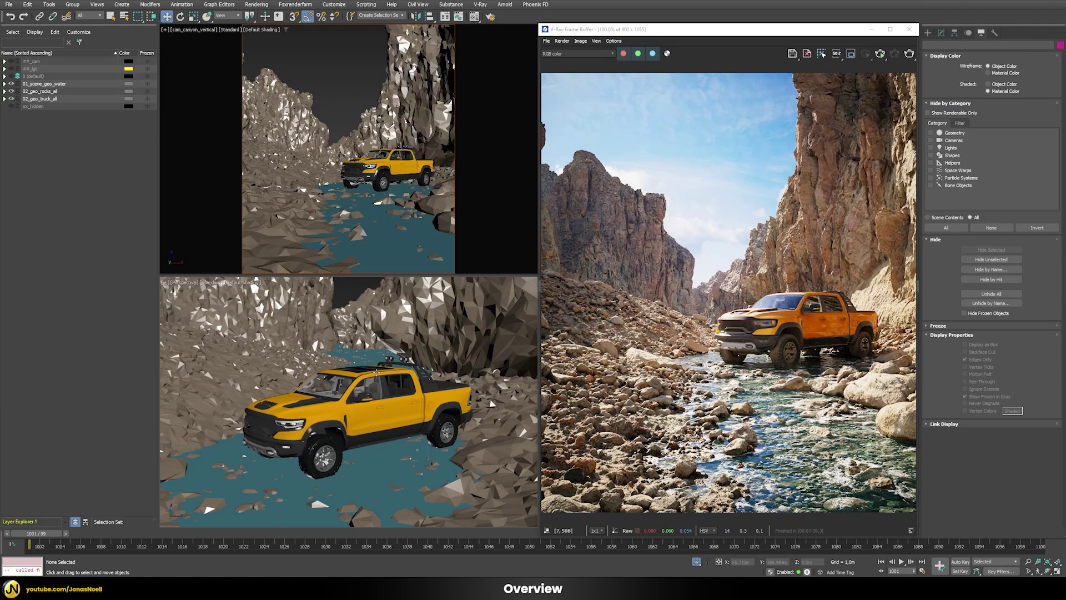
# Step: Set Shaded Display Color to Object Color, showing green cliffs, yellow rocks, blue water and a red truck
pyautogui.scroll(-5, 377, 390)
pyautogui.keyDown('alt'); pyautogui.moveTo(377, 390); pyautogui.dragTo(396, 403, button='middle'); pyautogui.keyUp('alt')
pyautogui.scroll(5, 419, 394)
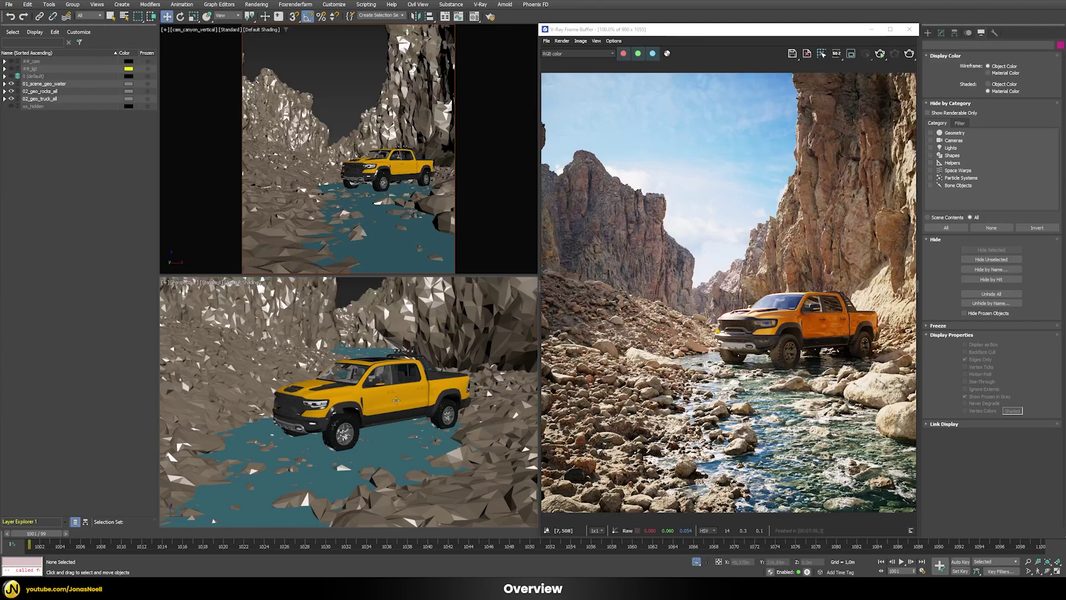
pyautogui.click(1011, 84)
pyautogui.keyDown('alt'); pyautogui.moveTo(418, 363); pyautogui.dragTo(383, 294, button='middle'); pyautogui.keyUp('alt')
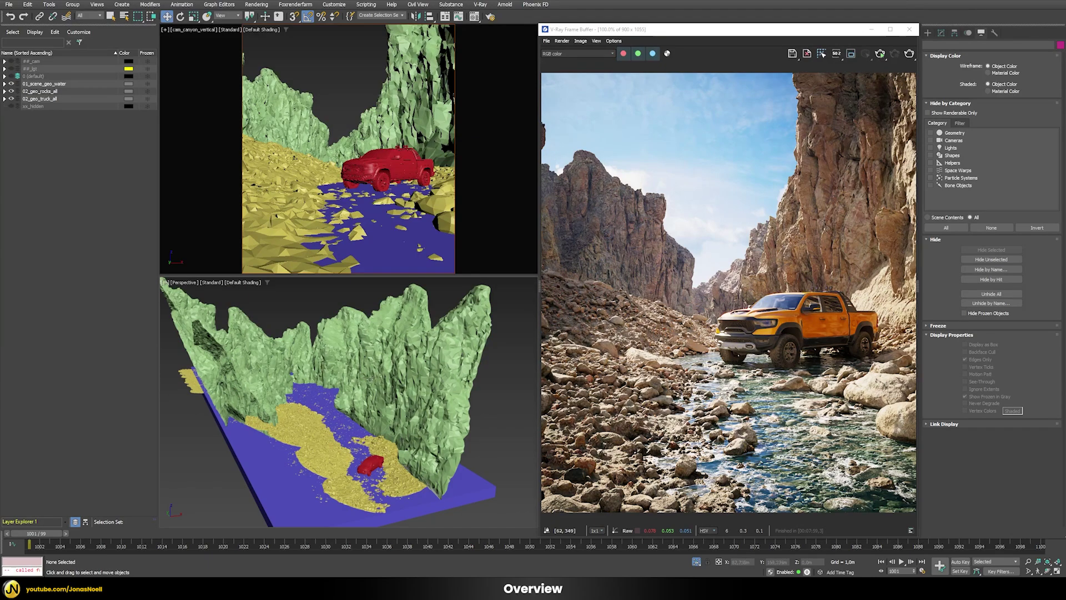
pyautogui.click(383, 380)
pyautogui.press('F4')
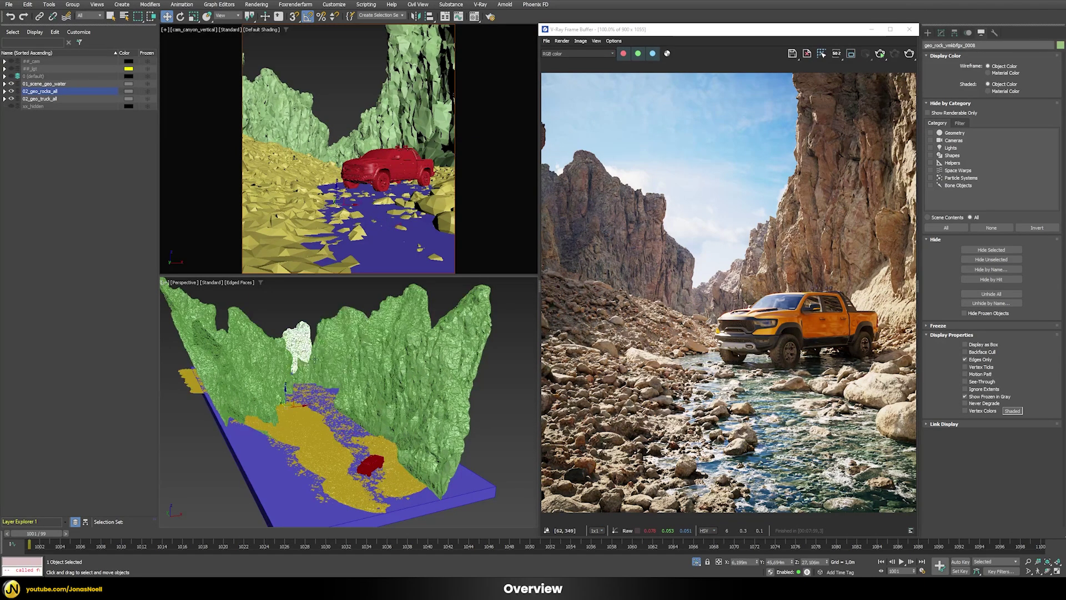
pyautogui.scroll(5, 342, 397)
pyautogui.press('F4')
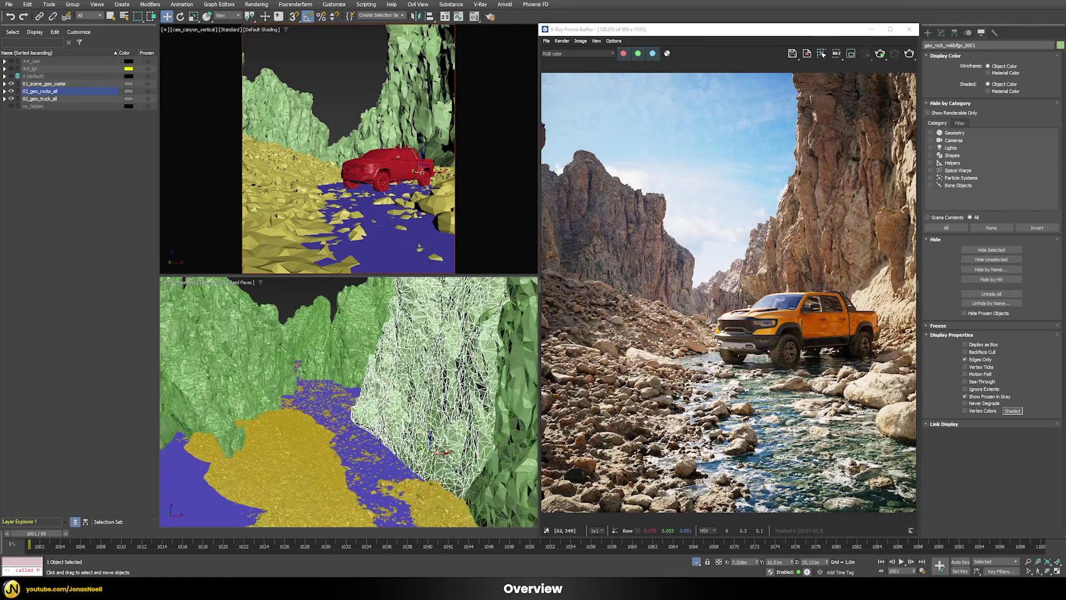
pyautogui.click(333, 389)
pyautogui.press('F4')
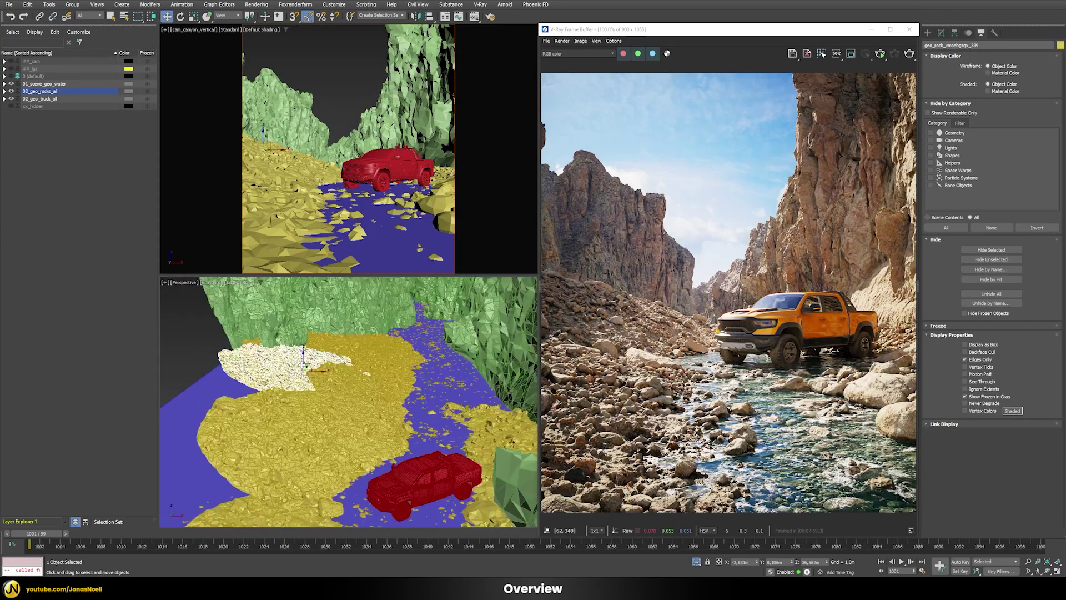
pyautogui.scroll(5, 306, 385)
pyautogui.scroll(-2, 306, 385)
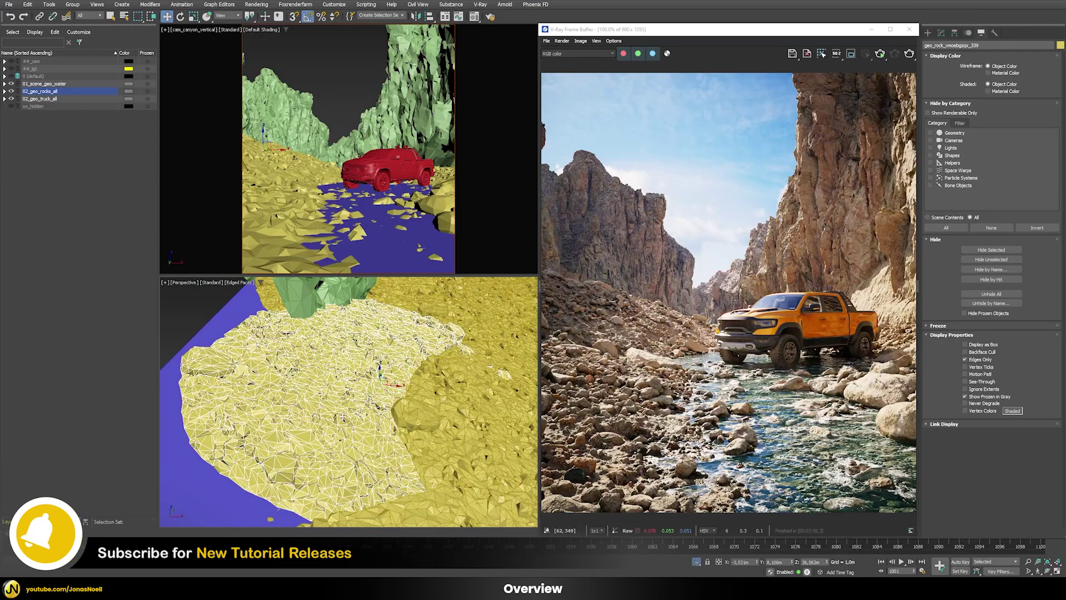
pyautogui.scroll(-3, 306, 385)
pyautogui.click(444, 417)
pyautogui.moveTo(475, 333)
pyautogui.mouseDown(button='middle')
pyautogui.moveTo(354, 391)
pyautogui.moveTo(436, 413)
pyautogui.moveTo(443, 396)
pyautogui.moveTo(391, 385)
pyautogui.moveTo(387, 393)
pyautogui.mouseUp(button='middle')
pyautogui.scroll(-3, 355, 390)
pyautogui.press('F4')
pyautogui.scroll(3, 394, 395)
pyautogui.scroll(-5, 404, 388)
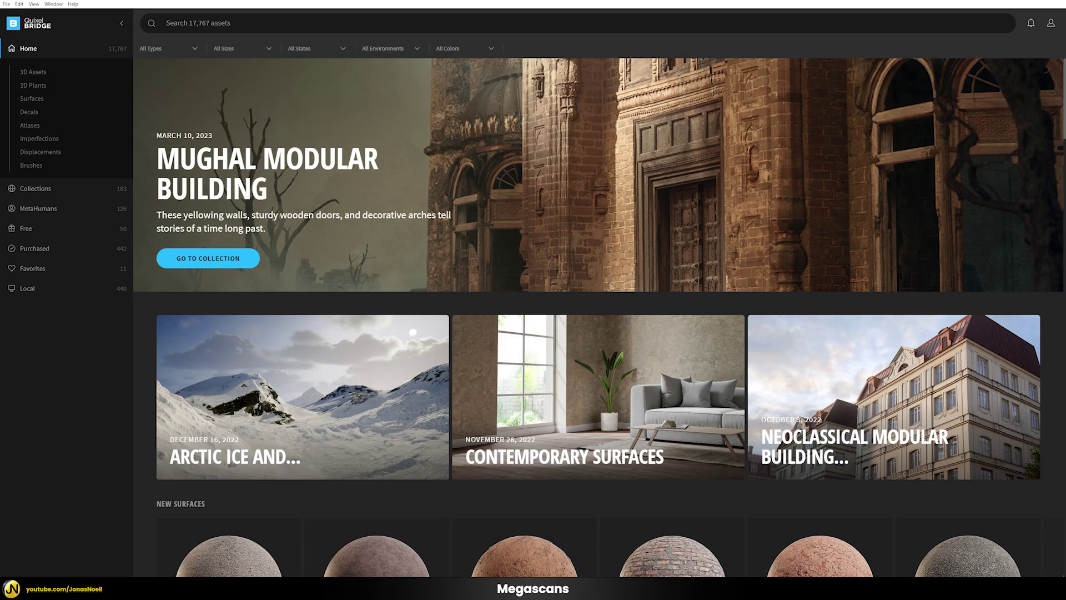
# Step: Go to Collections > Environment > Natural > Xeric Shrublands
pyautogui.click(55, 190)
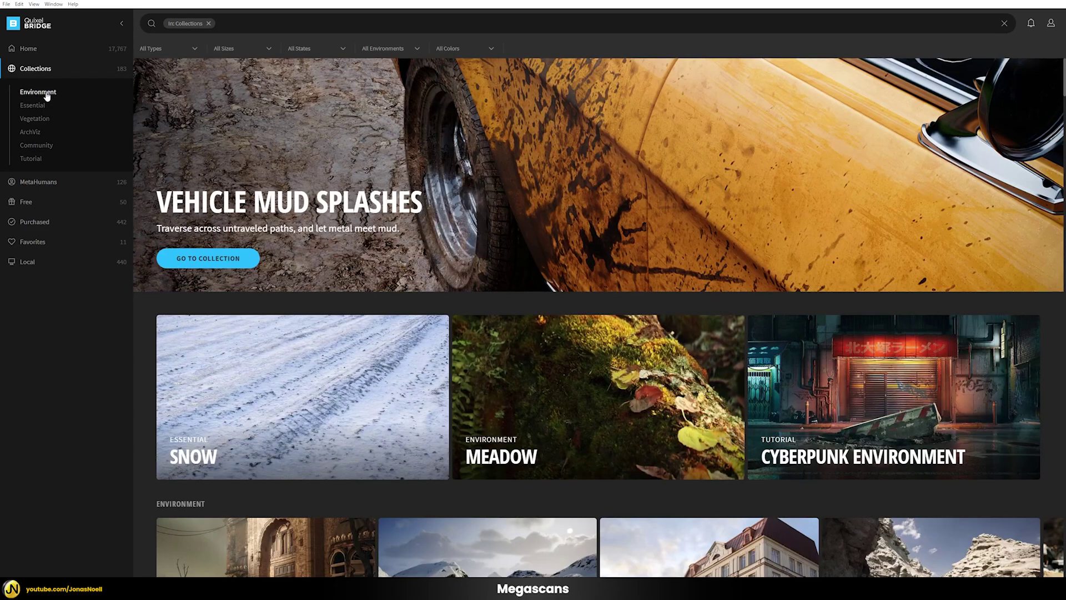
pyautogui.click(36, 94)
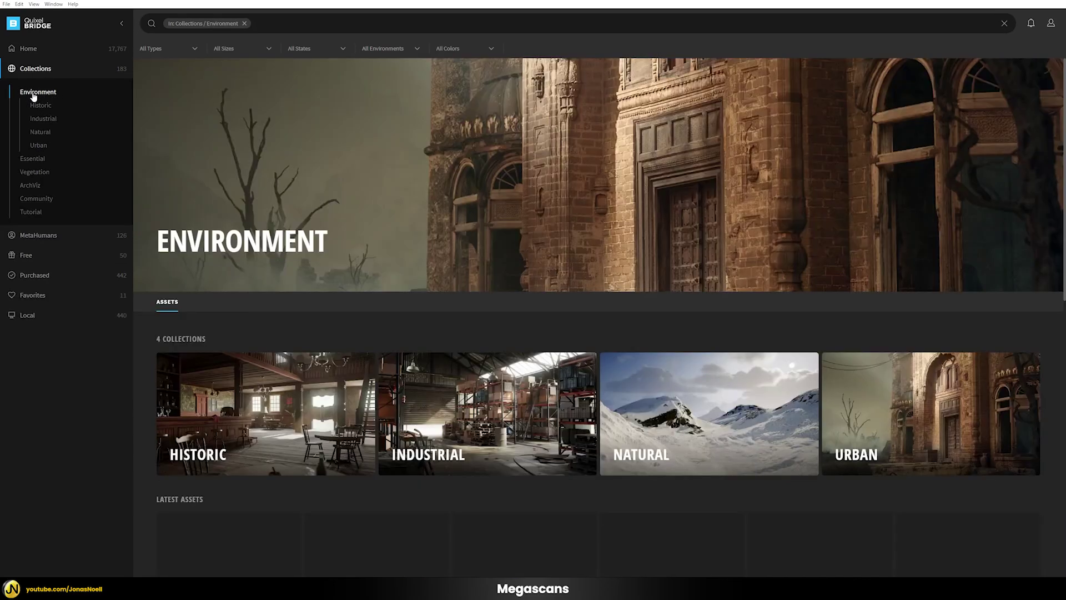
pyautogui.click(46, 137)
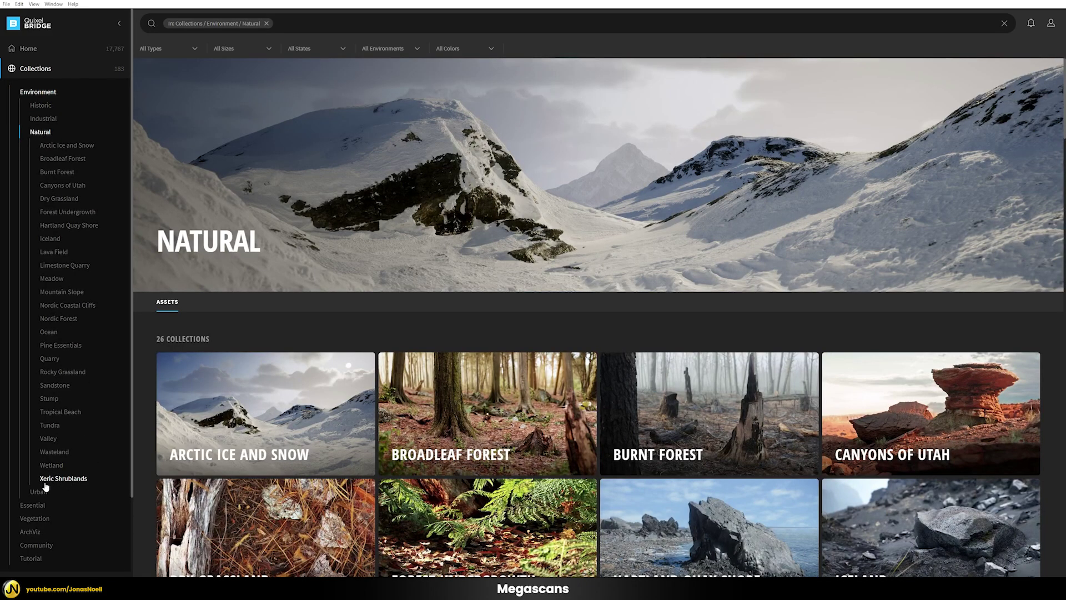
pyautogui.click(64, 480)
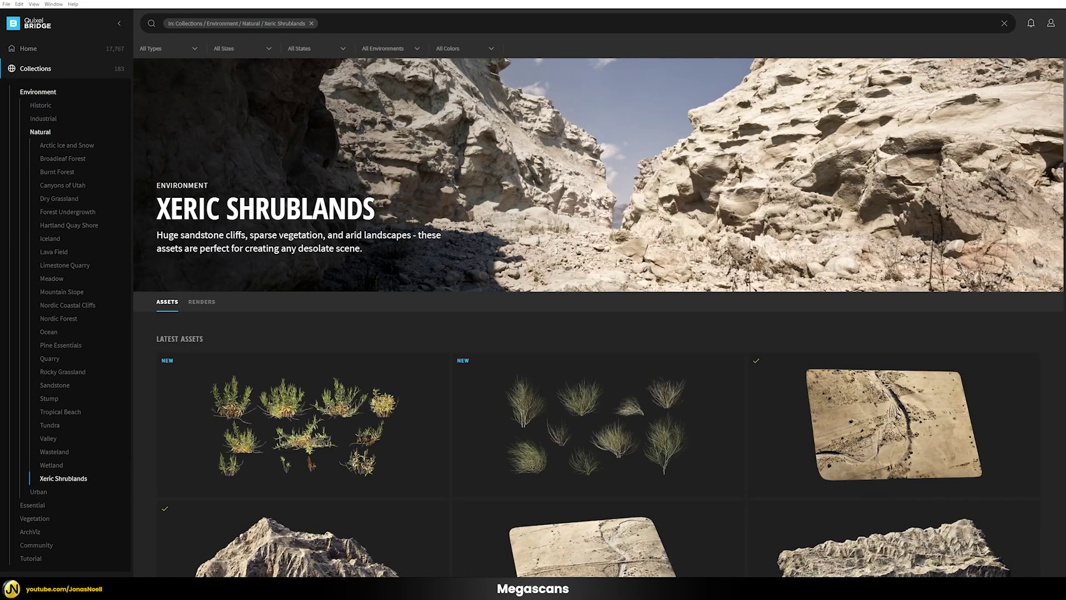
# Step: Scroll the asset grid and open the Sandstone Rocky Ground asset's details
pyautogui.scroll(-10, 636, 311)
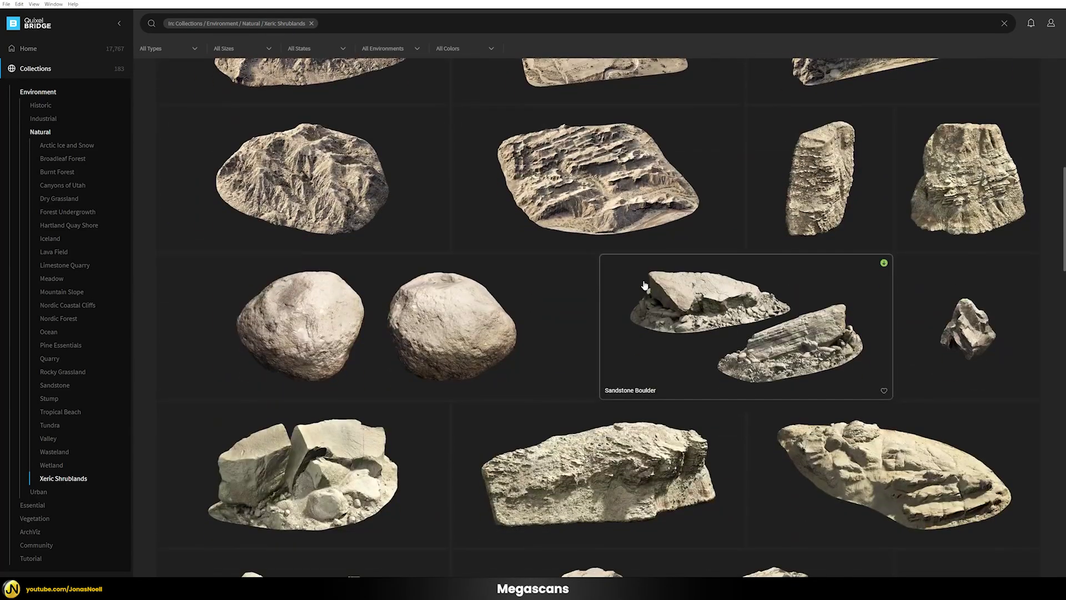
pyautogui.scroll(10, 636, 311)
pyautogui.scroll(1, 636, 310)
pyautogui.scroll(-10, 495, 316)
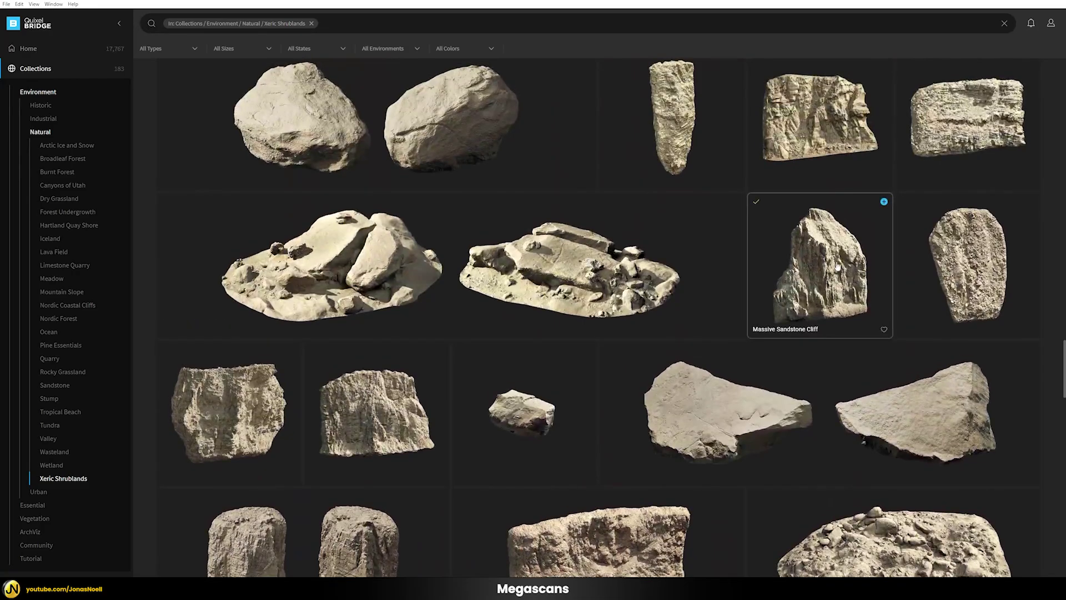
pyautogui.scroll(-8, 808, 274)
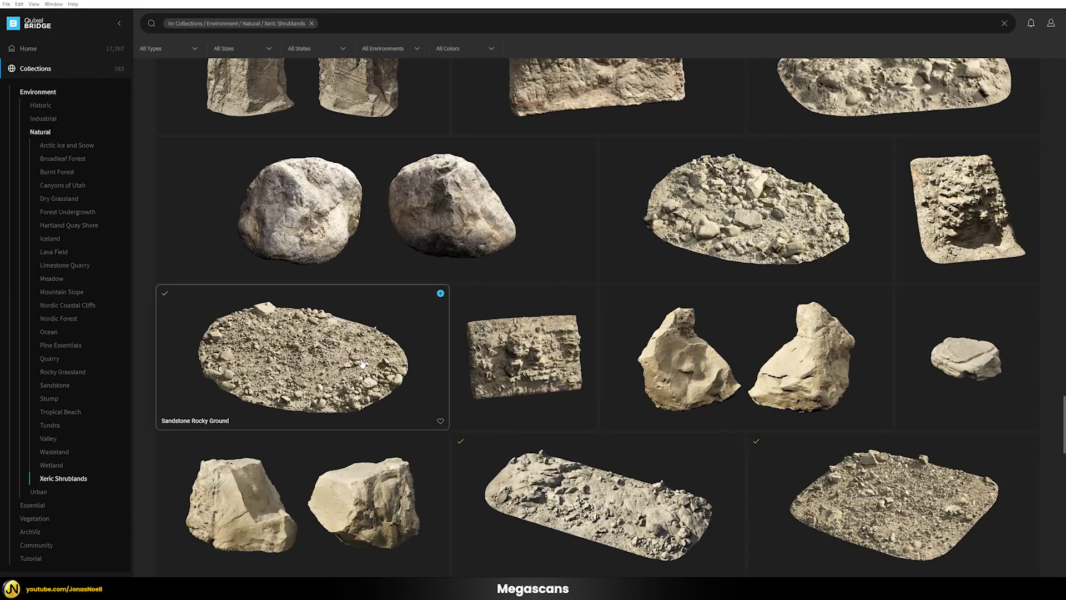
pyautogui.click(361, 364)
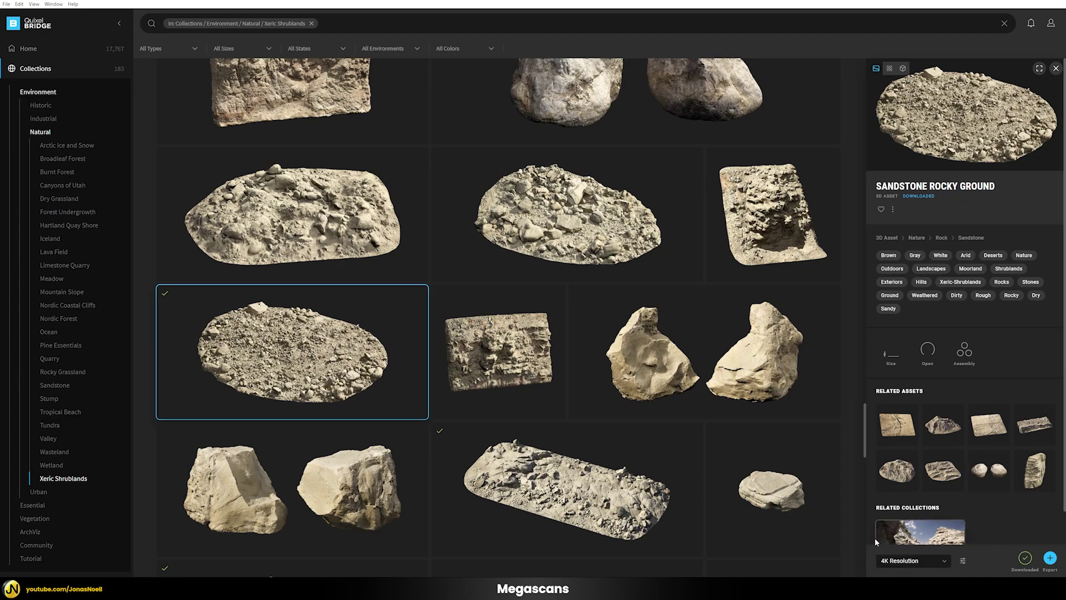
# Step: Keep Sandstone Rocky Ground at 4K resolution and bring up its Download Settings
pyautogui.click(939, 562)
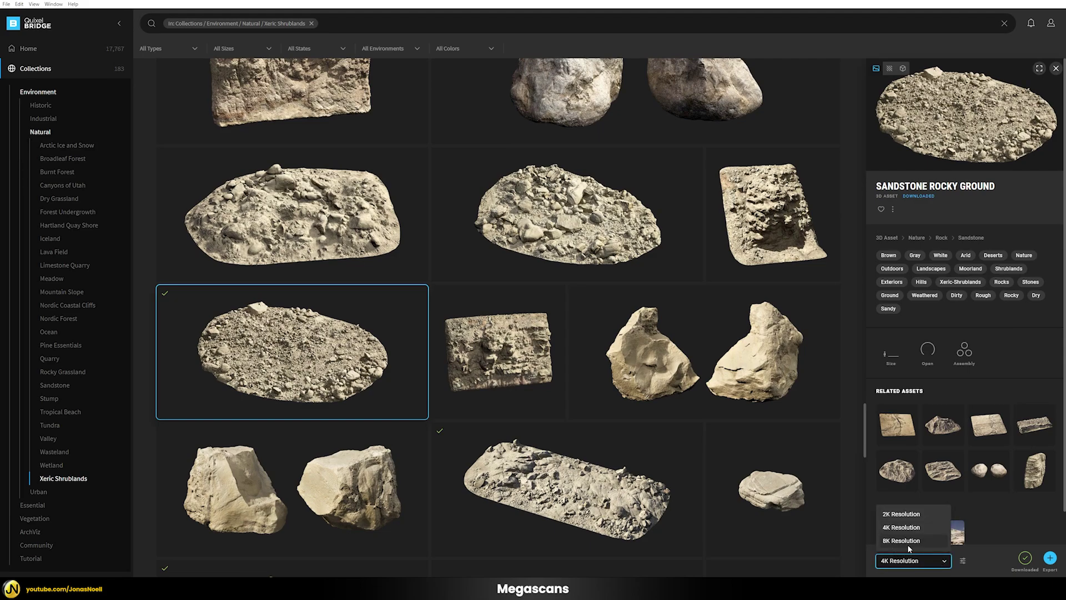
pyautogui.click(917, 564)
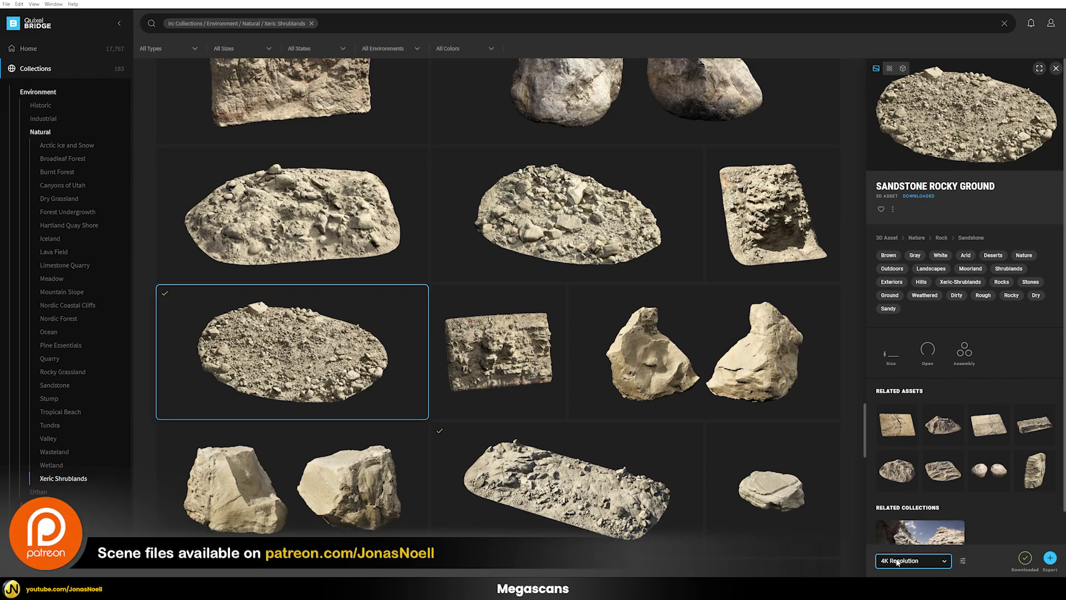
pyautogui.click(963, 562)
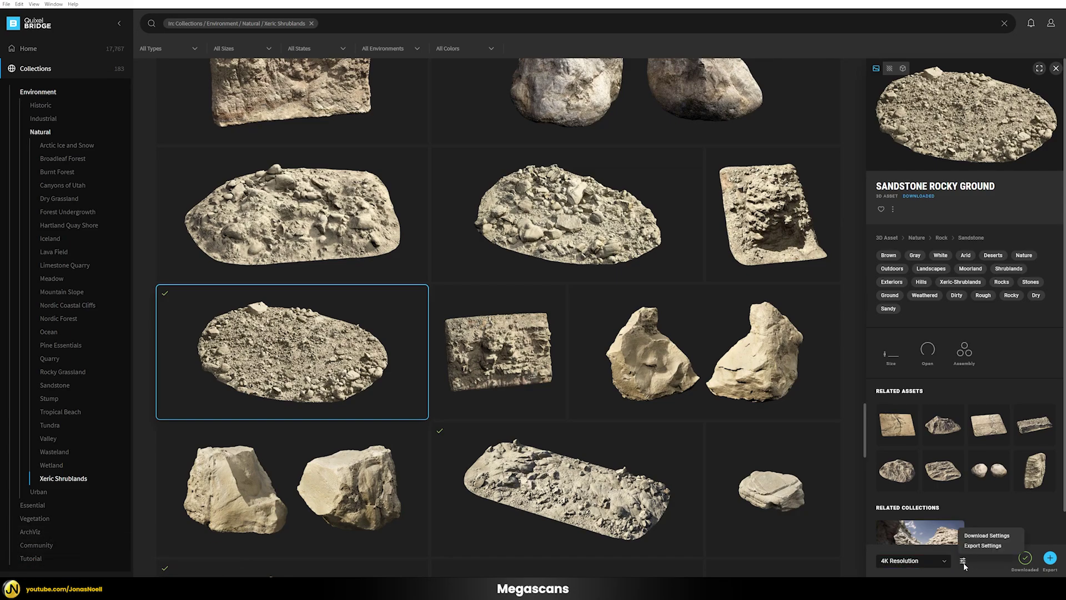
pyautogui.click(987, 537)
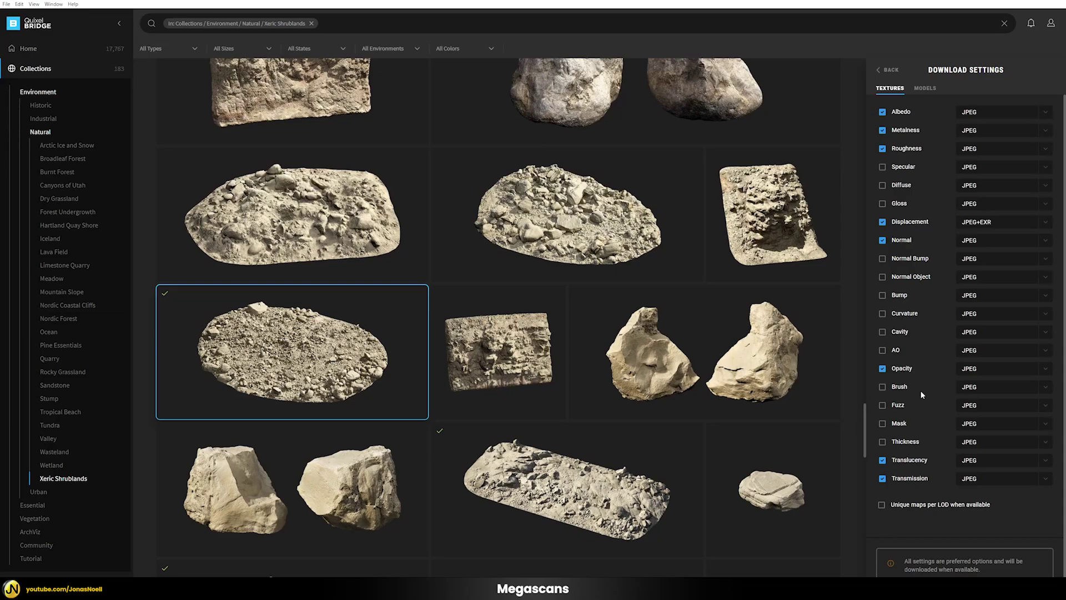
# Step: Switch Download Settings to the Models tab to see the model download options
pyautogui.click(926, 89)
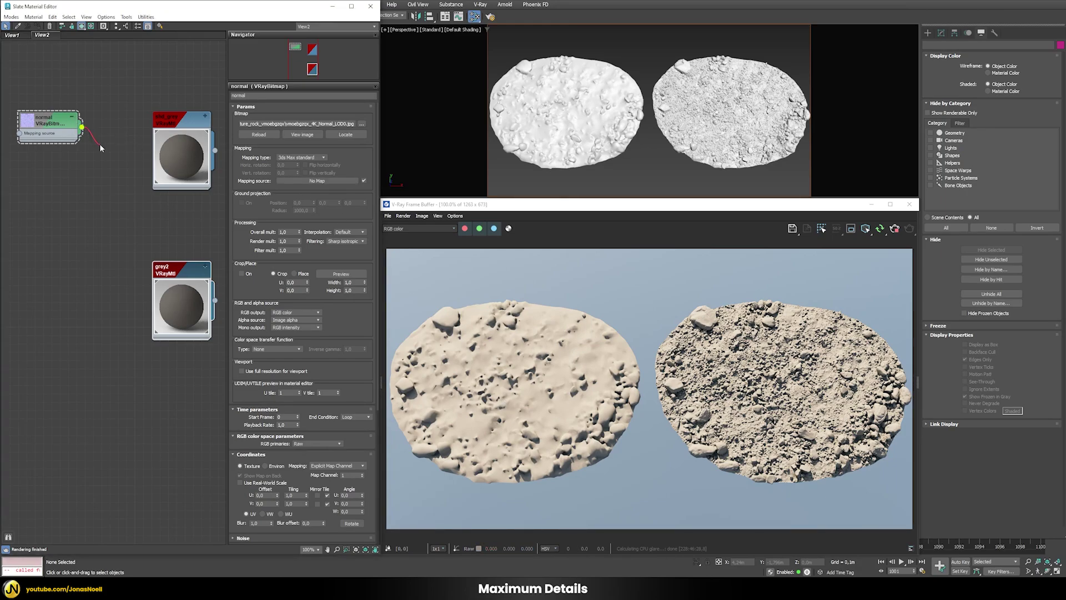
# Step: Add a VRayNormalMap fed by the Normal bitmap and enable Flip green
pyautogui.moveTo(82, 128); pyautogui.dragTo(106, 150)
pyautogui.moveTo(139, 160)
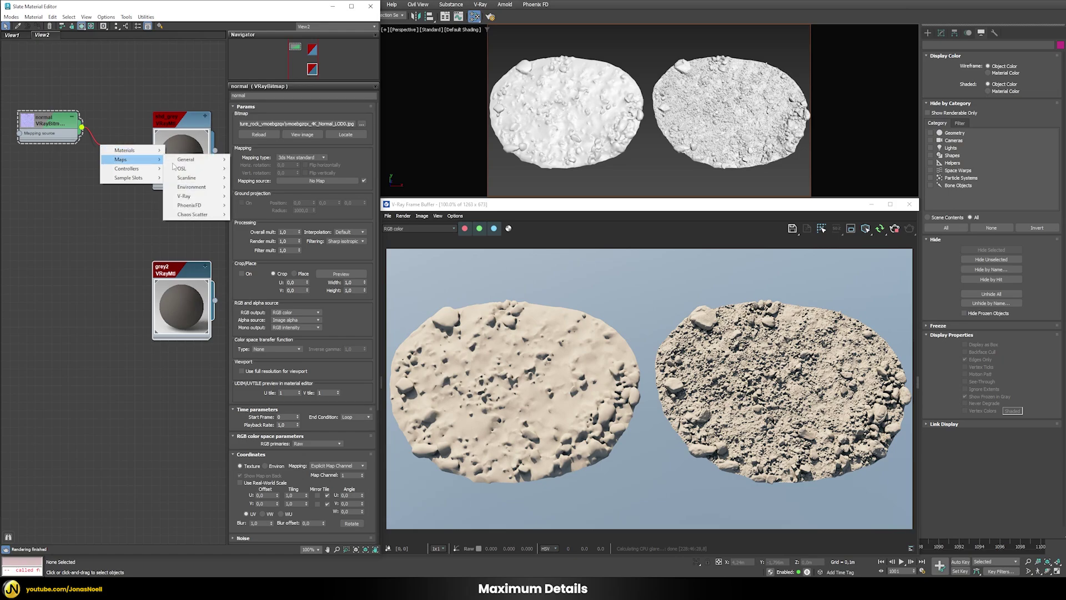
pyautogui.moveTo(201, 202)
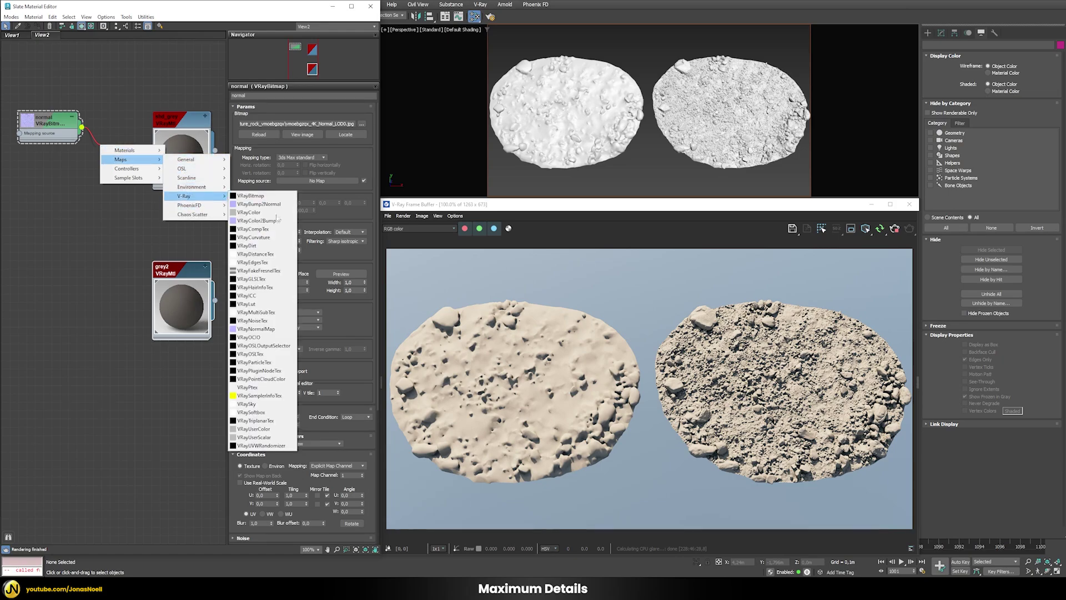
pyautogui.click(272, 328)
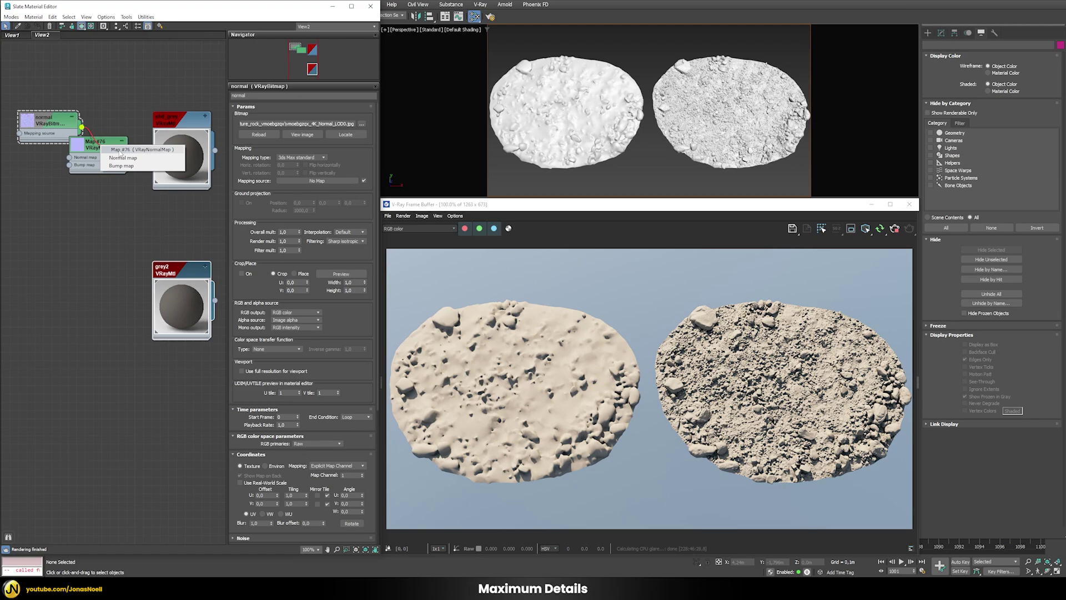
pyautogui.click(119, 158)
pyautogui.moveTo(109, 153); pyautogui.dragTo(153, 211)
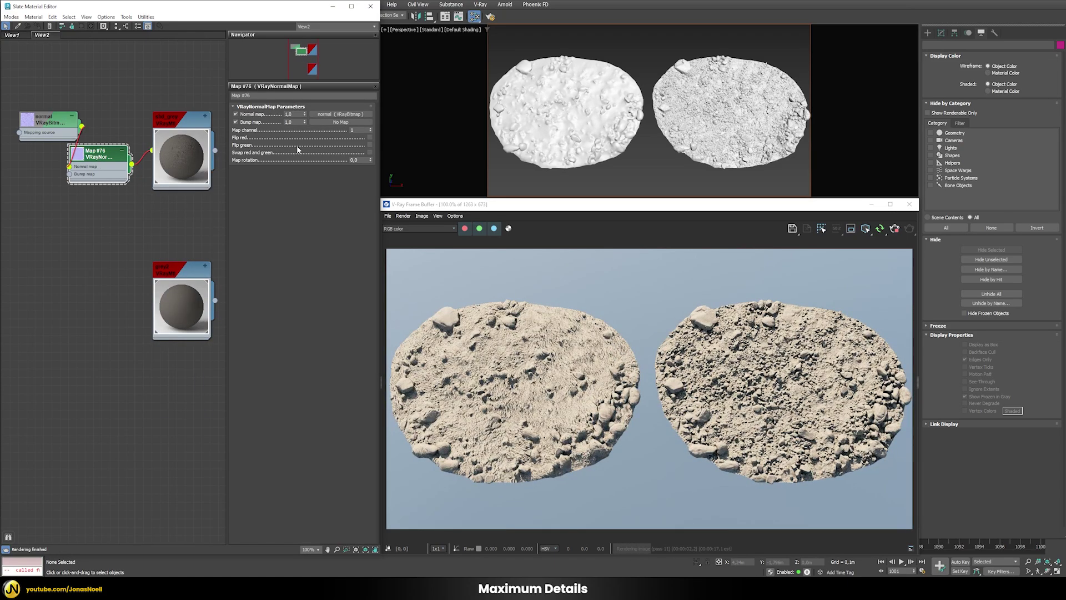
pyautogui.click(370, 145)
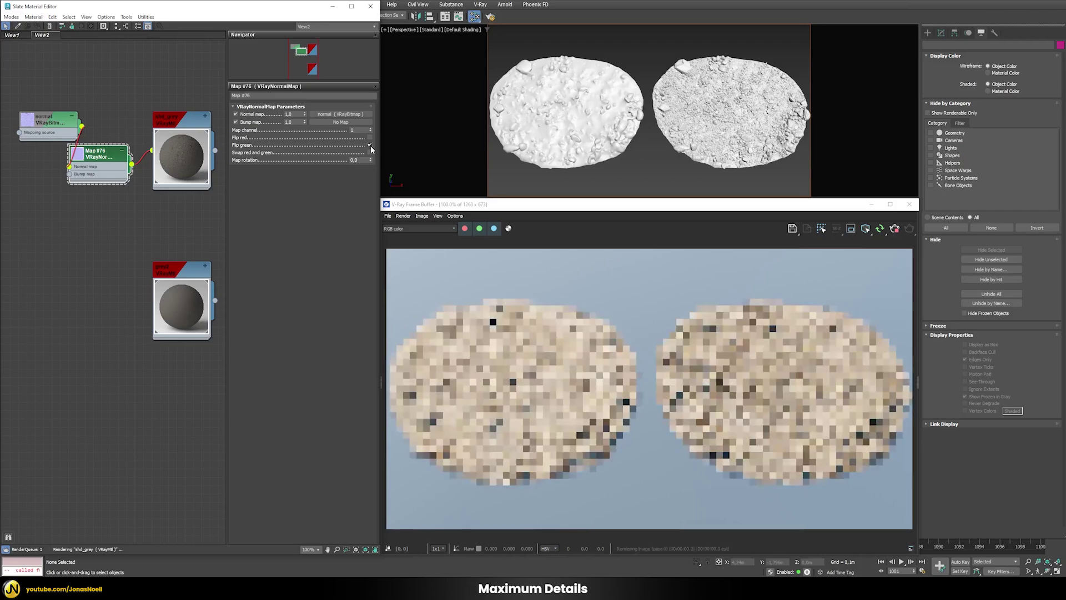
# Step: Display the shd_grey VRayMtl parameters in the Slate Material Editor
pyautogui.doubleClick(175, 120)
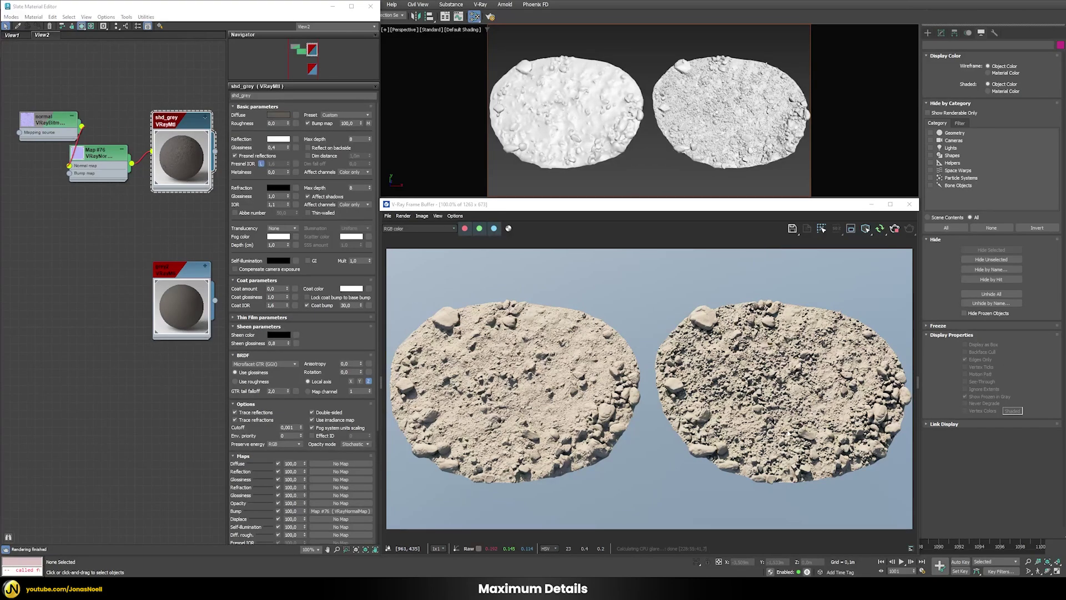
pyautogui.scroll(3, 639, 321)
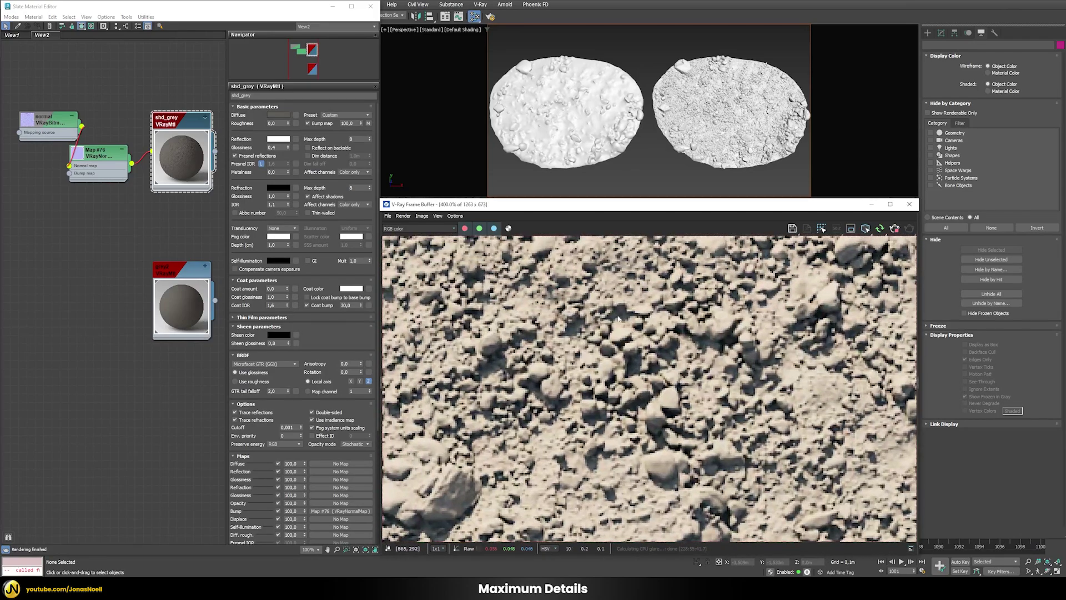
pyautogui.moveTo(638, 319); pyautogui.dragTo(561, 349, button='middle')
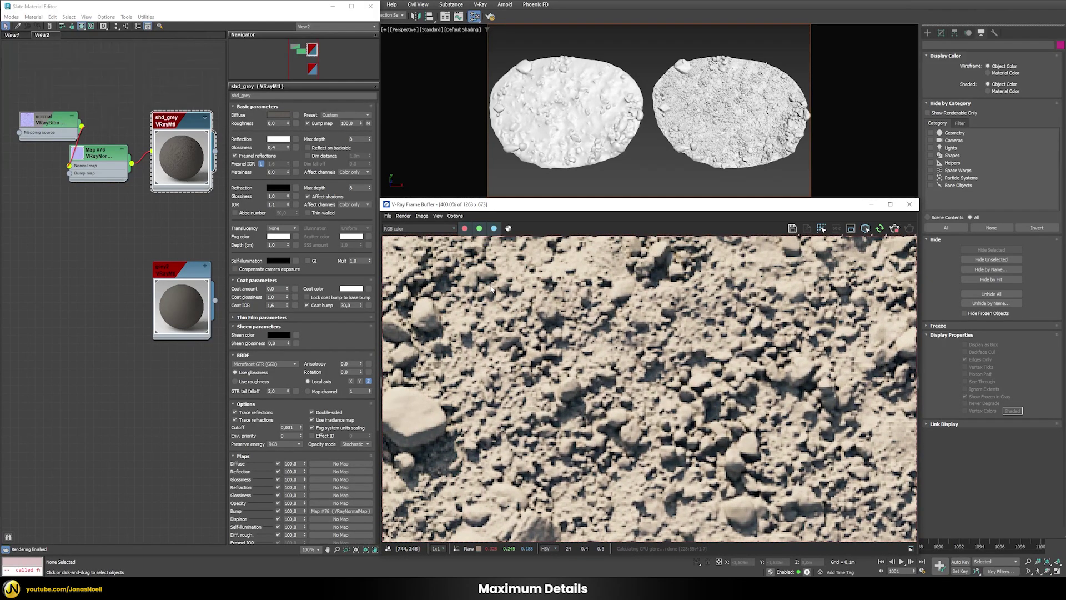
pyautogui.moveTo(660, 439); pyautogui.dragTo(751, 382, button='middle')
pyautogui.scroll(-5, 749, 389)
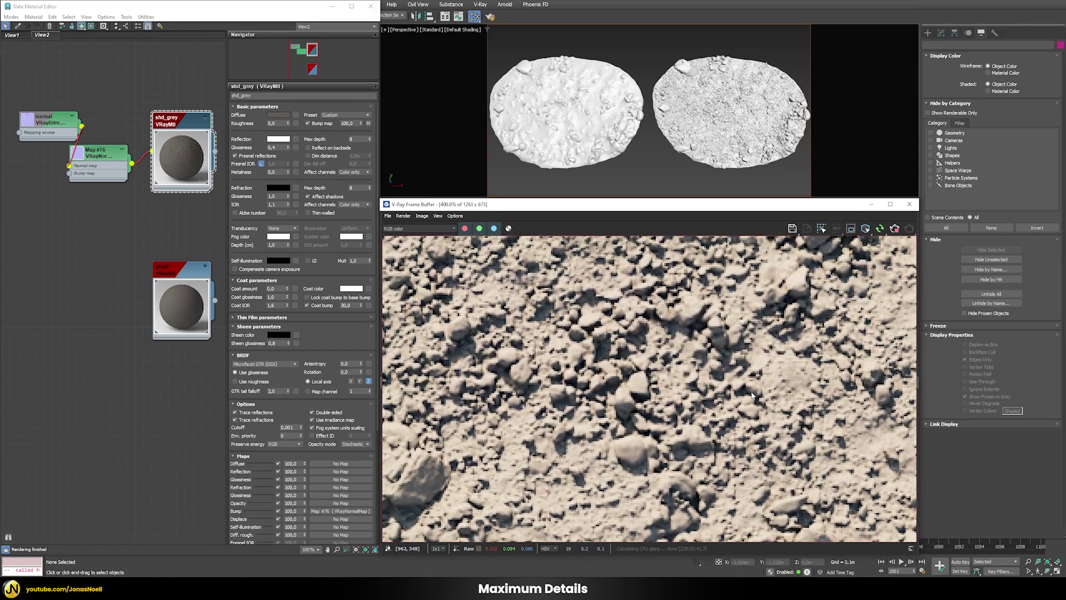
pyautogui.scroll(5, 438, 395)
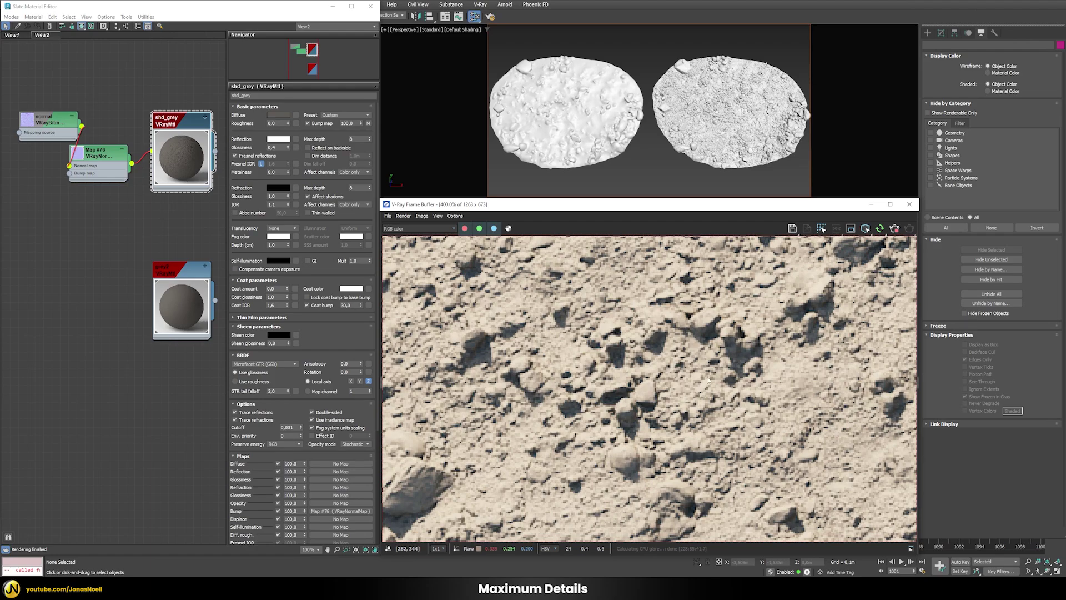
pyautogui.click(307, 123)
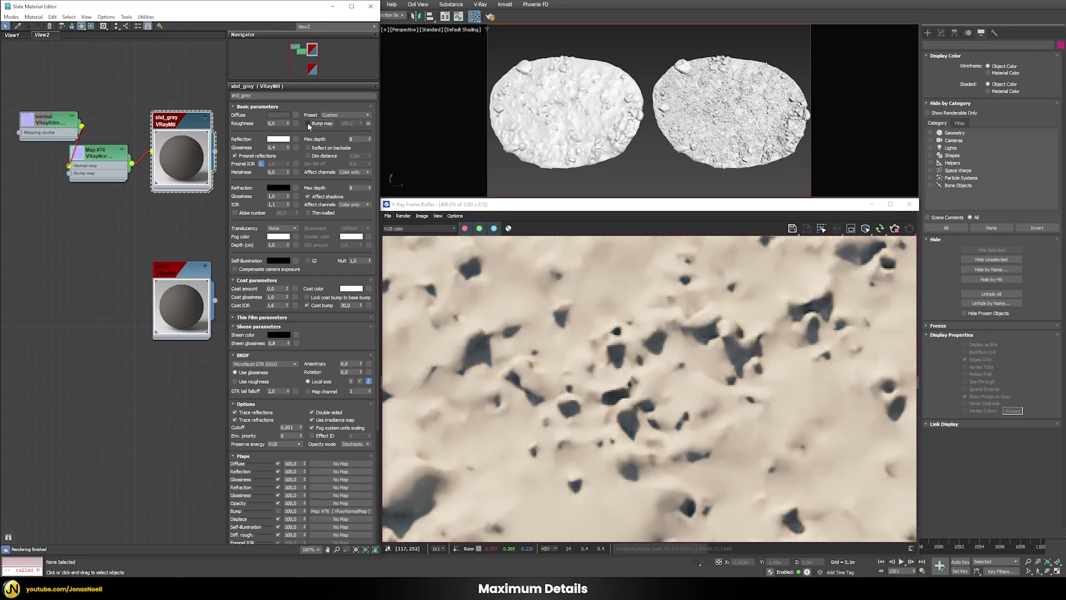
pyautogui.click(308, 124)
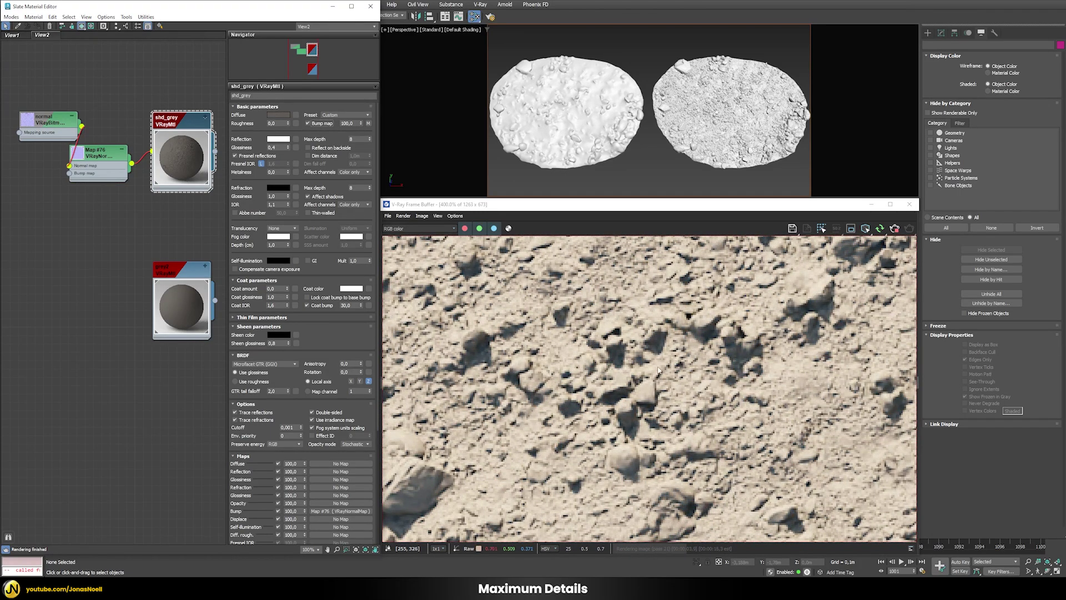
pyautogui.scroll(-4, 665, 381)
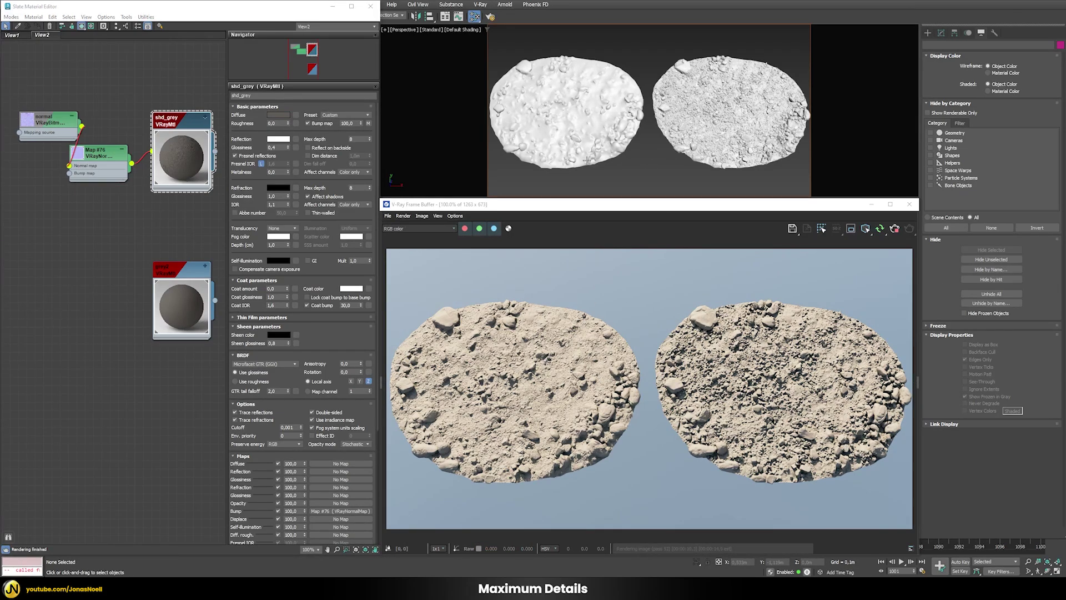
# Step: Orbit and zoom the Perspective view down to a low angle across the sandstone terrain
pyautogui.keyDown('alt'); pyautogui.moveTo(587, 160); pyautogui.dragTo(631, 142, button='middle'); pyautogui.keyUp('alt')
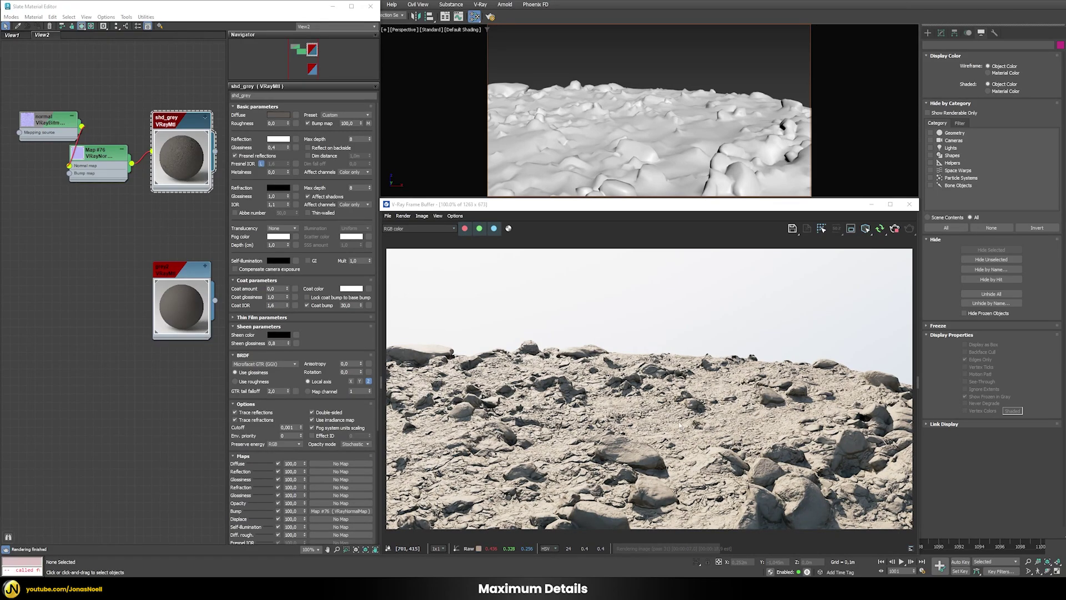
pyautogui.moveTo(616, 150); pyautogui.dragTo(612, 128, button='middle')
pyautogui.scroll(2, 612, 128)
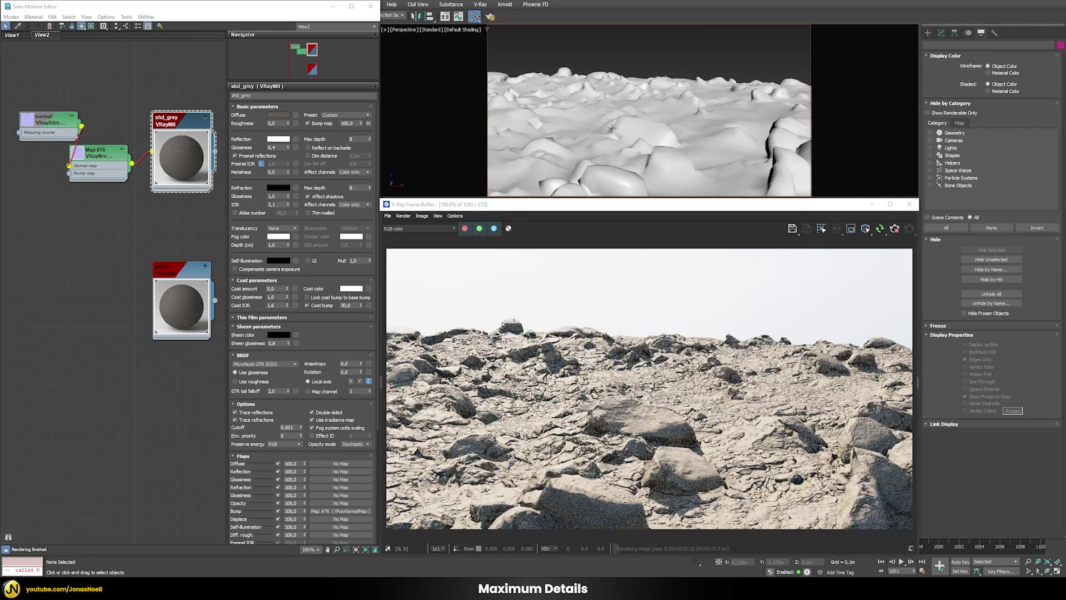
pyautogui.keyDown('alt'); pyautogui.moveTo(639, 128); pyautogui.dragTo(708, 136, button='middle'); pyautogui.keyUp('alt')
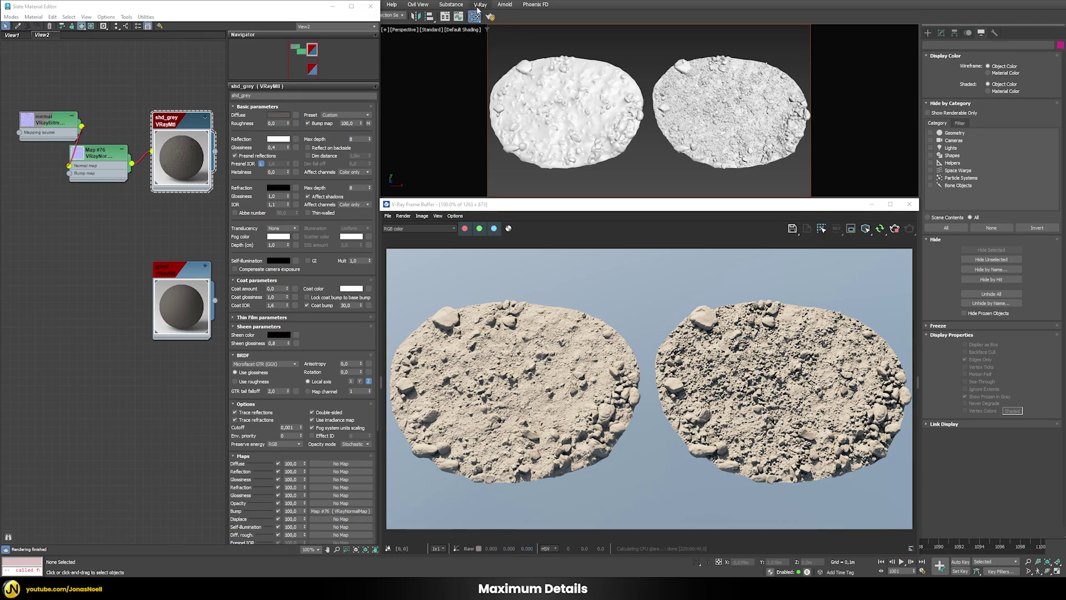
# Step: Zoom the Perspective view in close on the large boulder for a close-up V-Ray render
pyautogui.scroll(10, 588, 108)
pyautogui.scroll(3, 589, 108)
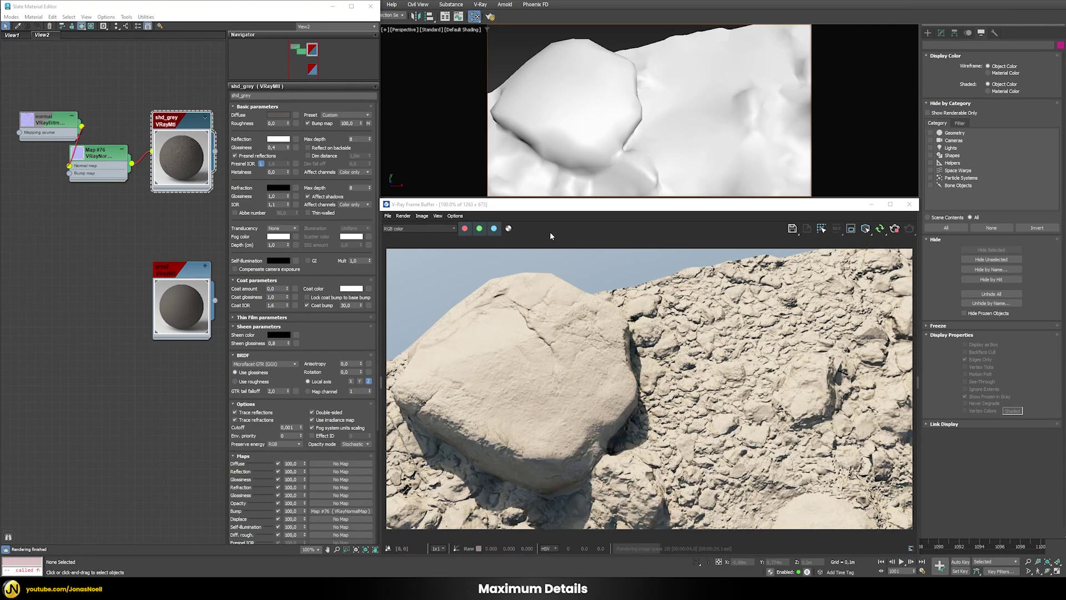
# Step: Reframe the view on the boulder and Shift-clone the VRayNormalMap node as Map #77
pyautogui.keyDown('alt'); pyautogui.moveTo(548, 143); pyautogui.dragTo(723, 117, button='middle'); pyautogui.keyUp('alt')
pyautogui.scroll(5, 722, 118)
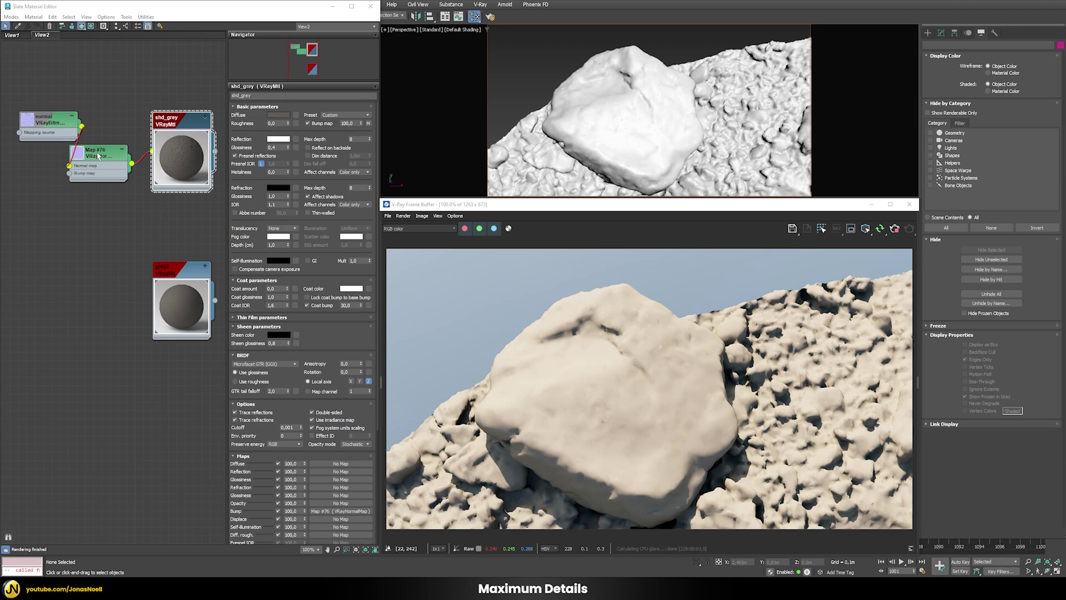
pyautogui.keyDown('shift'); pyautogui.moveTo(98, 157); pyautogui.dragTo(100, 283); pyautogui.keyUp('shift')
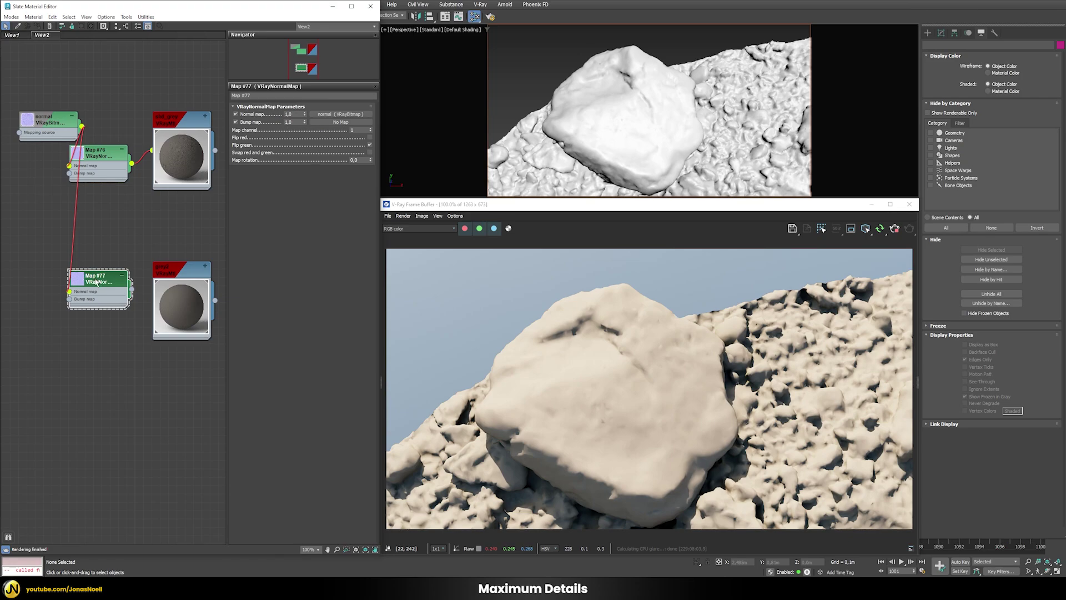
# Step: Connect Map #77 to the grey2 material's Bump input
pyautogui.moveTo(132, 288); pyautogui.dragTo(174, 350)
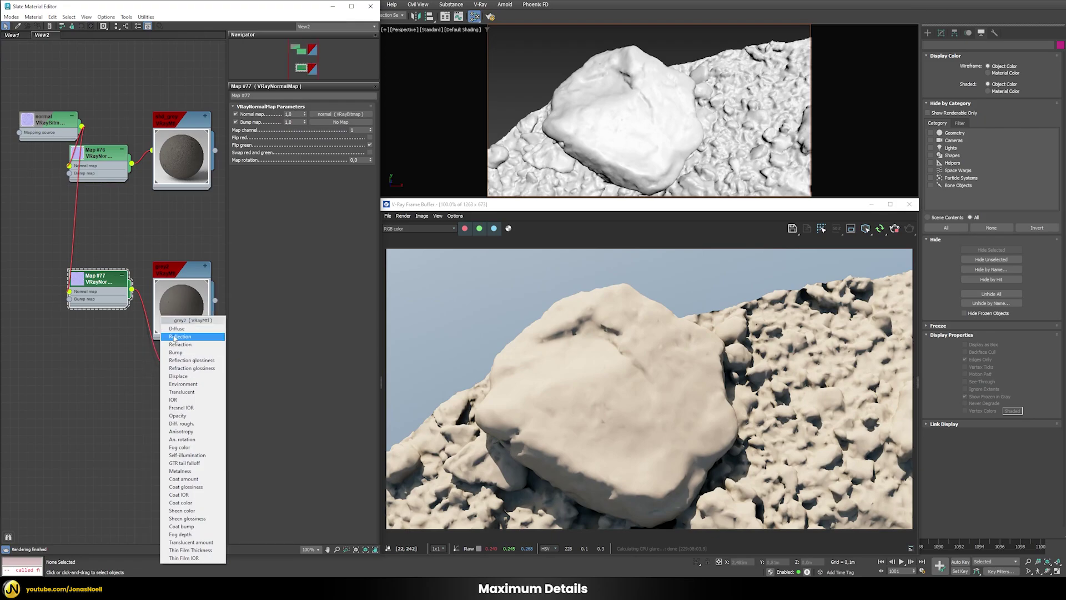
pyautogui.click(176, 352)
pyautogui.doubleClick(181, 303)
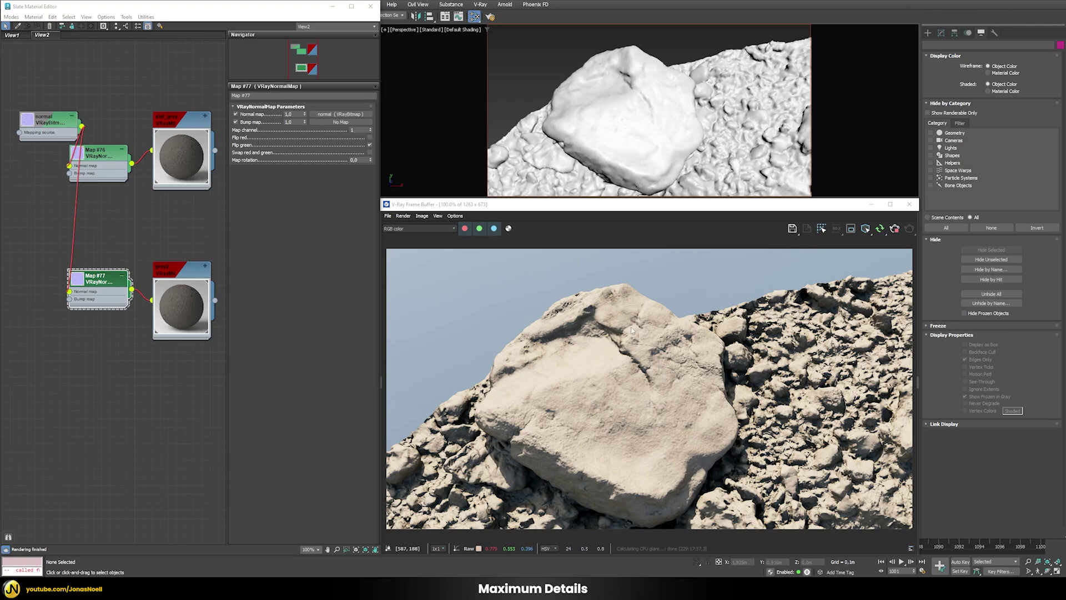
# Step: Toggle the Normal map checkbox off and on twice to compare the boulder render
pyautogui.click(236, 114)
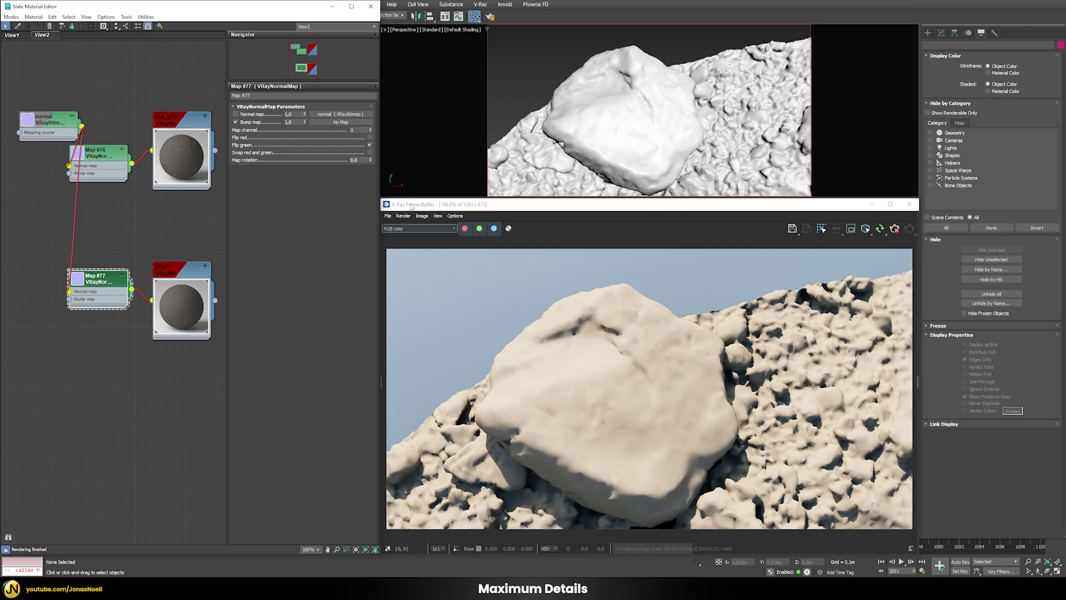
pyautogui.click(235, 114)
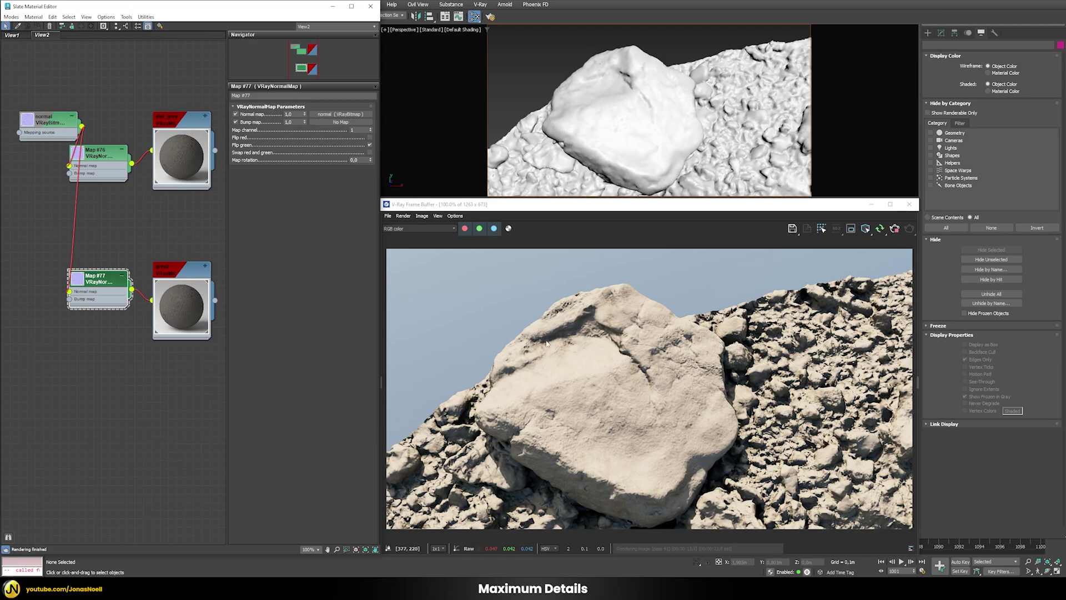
pyautogui.click(236, 114)
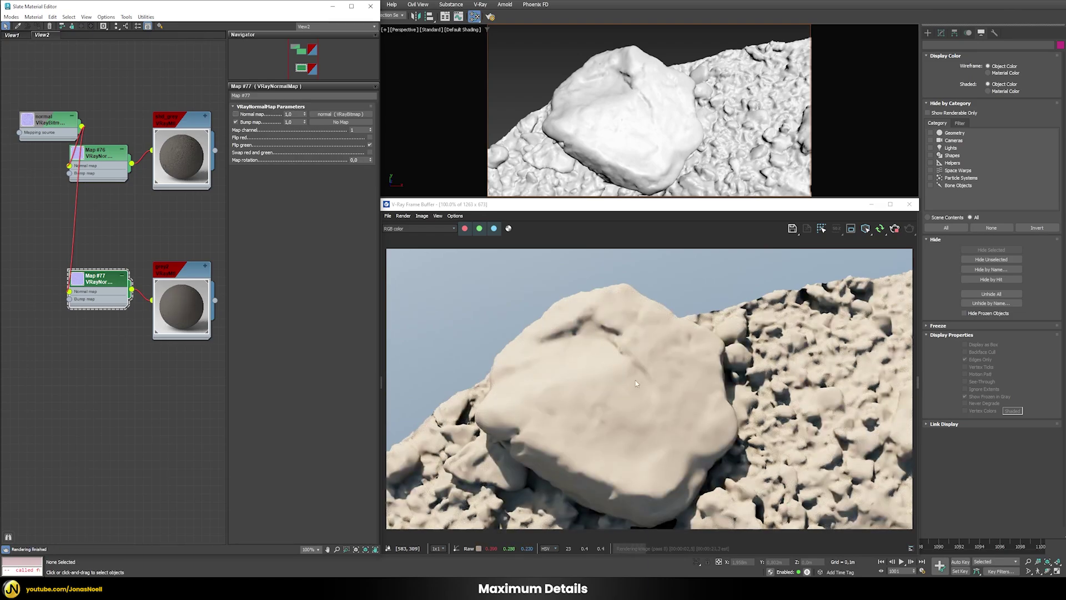
pyautogui.click(235, 114)
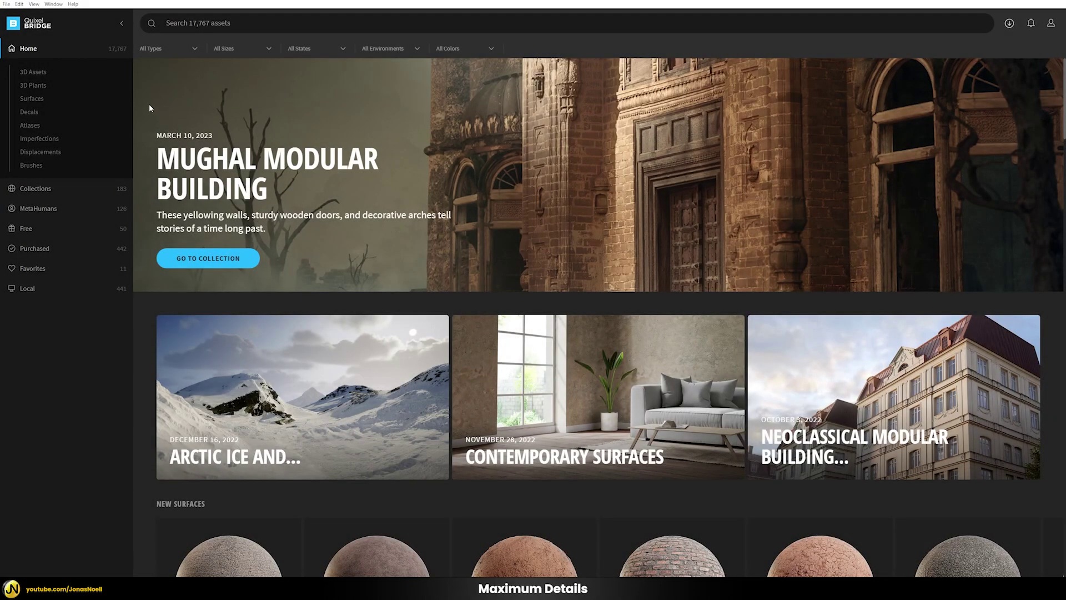
# Step: Filter Quixel Bridge to Surfaces > Rock > Jagged and open the Cave Rock surface
pyautogui.click(29, 101)
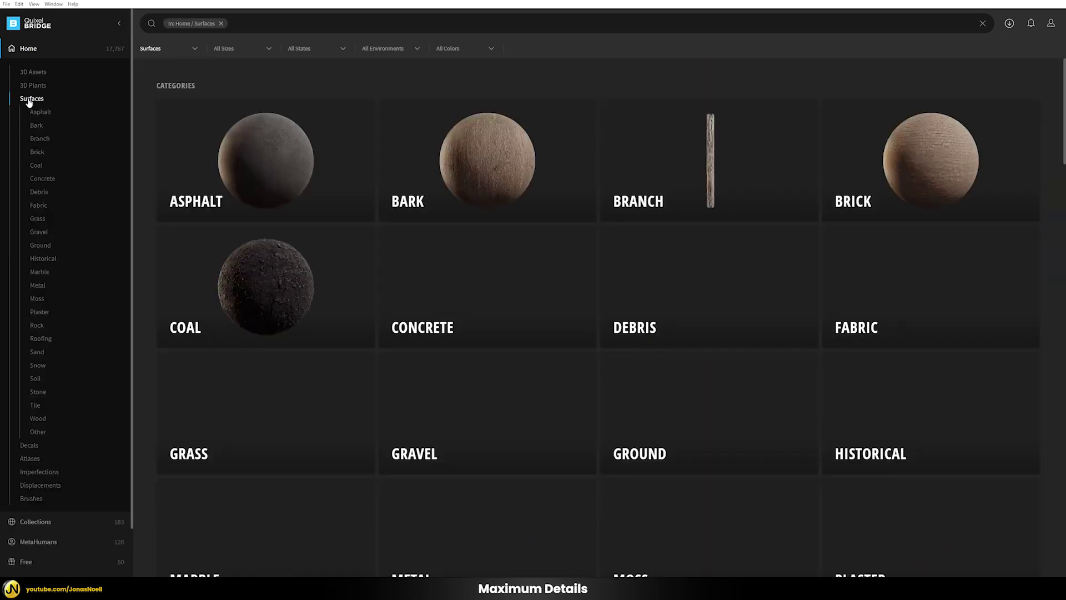
pyautogui.click(38, 327)
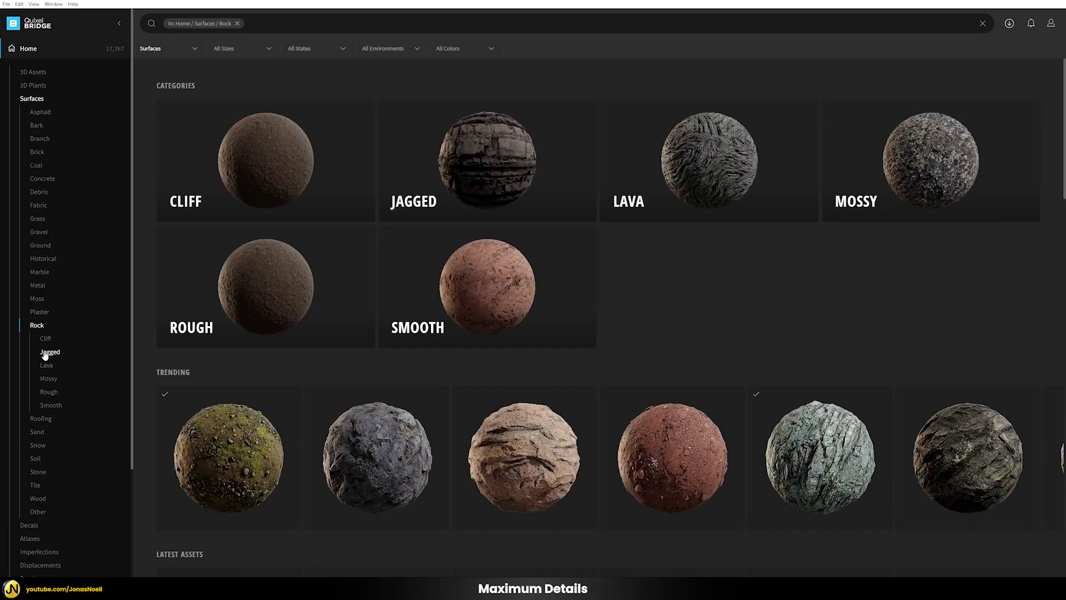
pyautogui.click(49, 352)
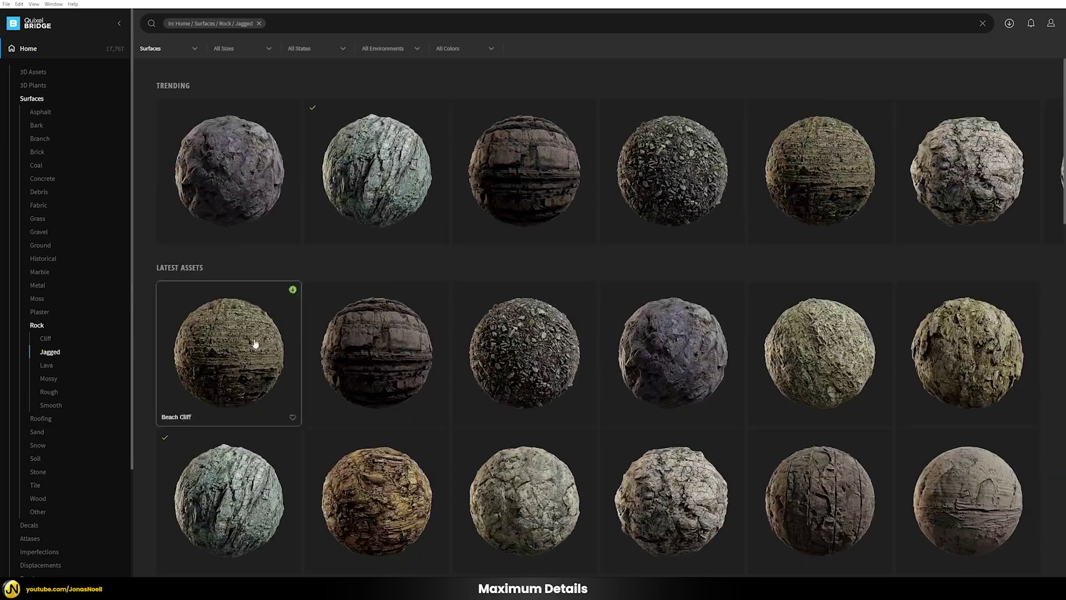
pyautogui.scroll(-5, 530, 343)
pyautogui.scroll(-10, 530, 342)
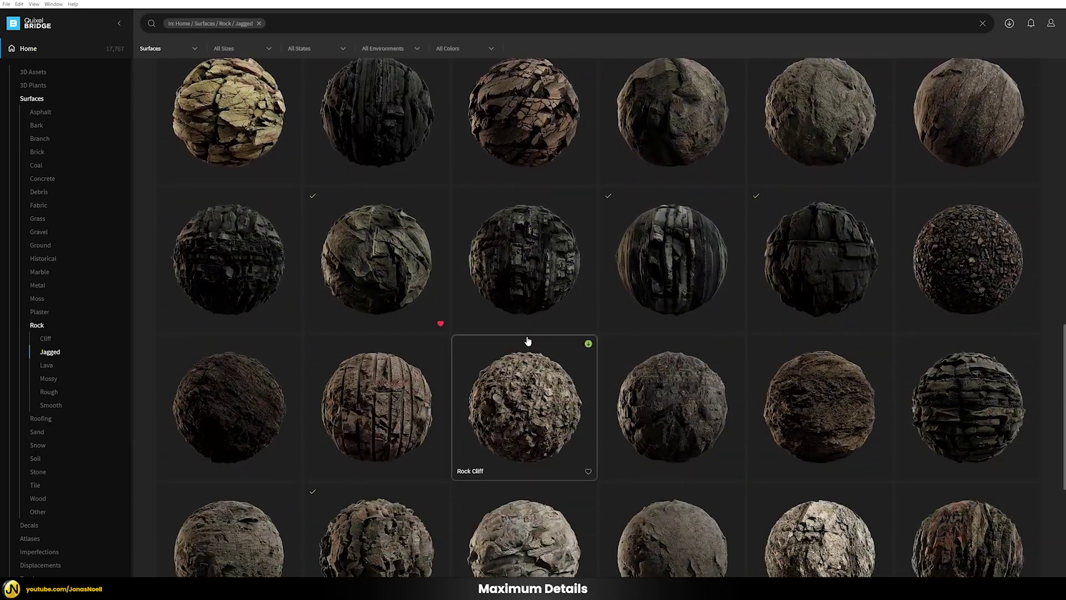
pyautogui.scroll(-10, 526, 340)
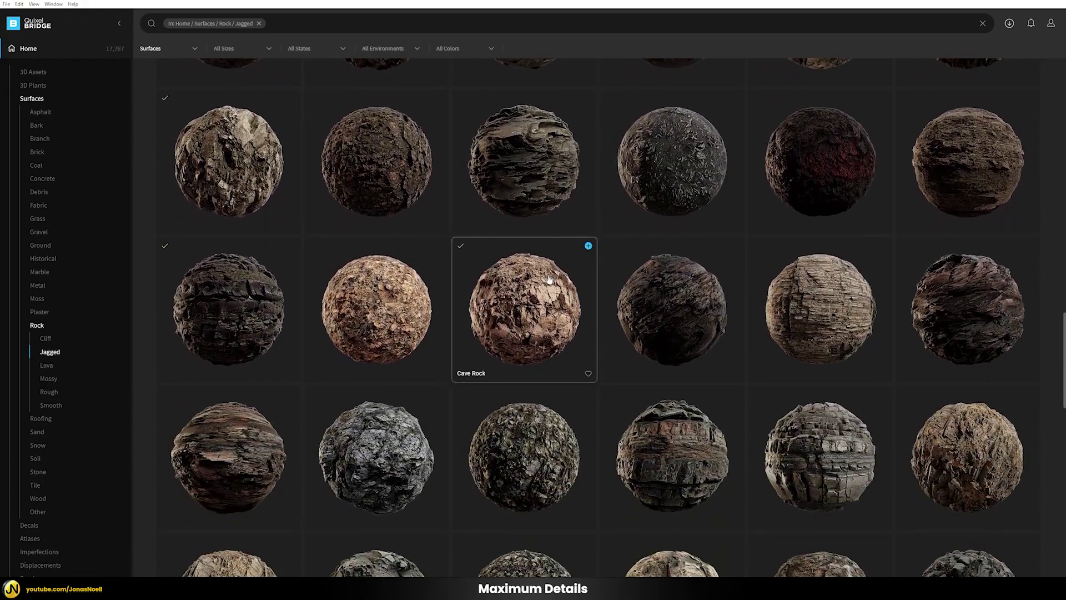
pyautogui.click(530, 315)
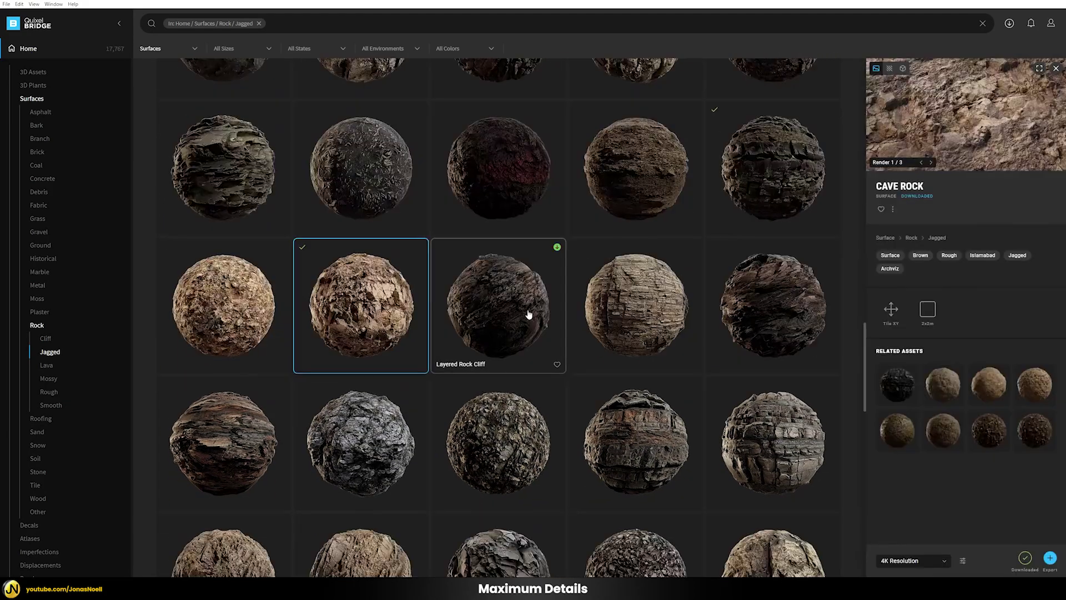
# Step: Check Cave Rock's texture download settings, then return to its details page
pyautogui.click(963, 562)
pyautogui.click(982, 536)
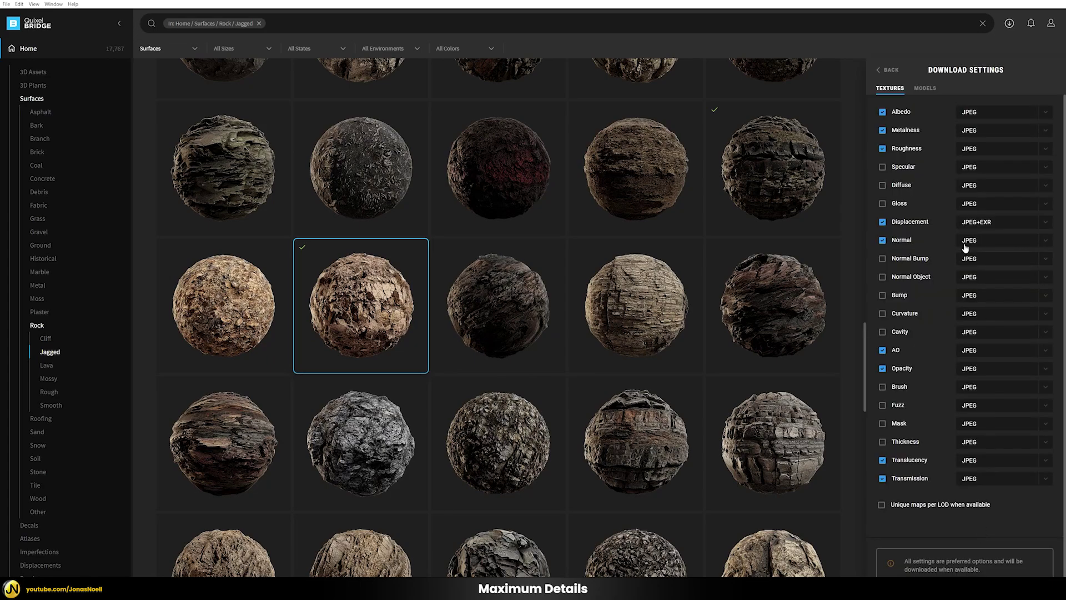
pyautogui.click(888, 70)
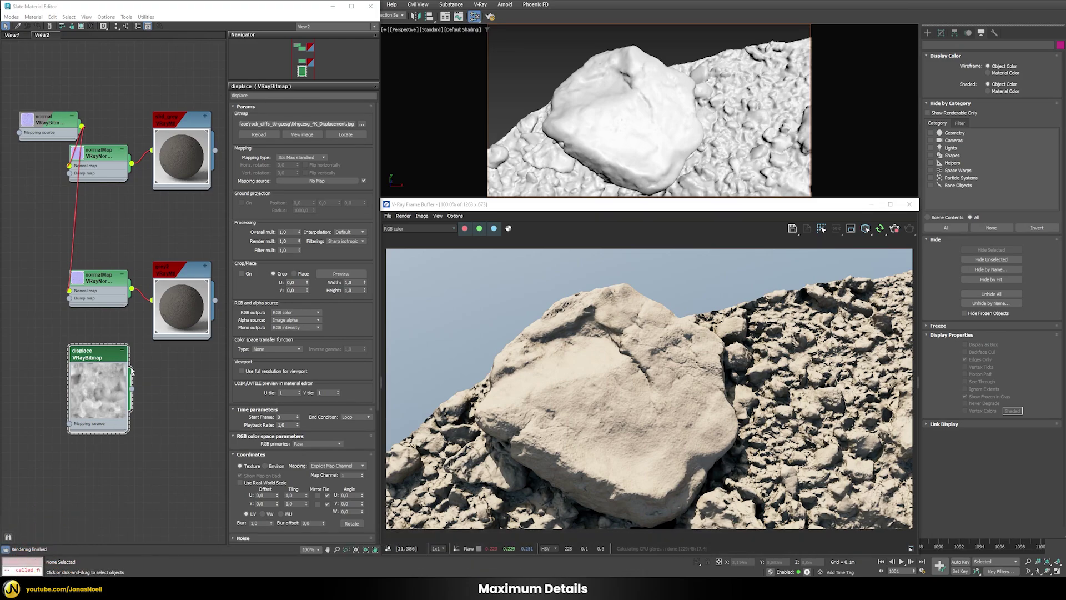
# Step: Instance the displace map into the VRayNormalMap bump slot at 5,0 with Normal map unchecked
pyautogui.click(100, 283)
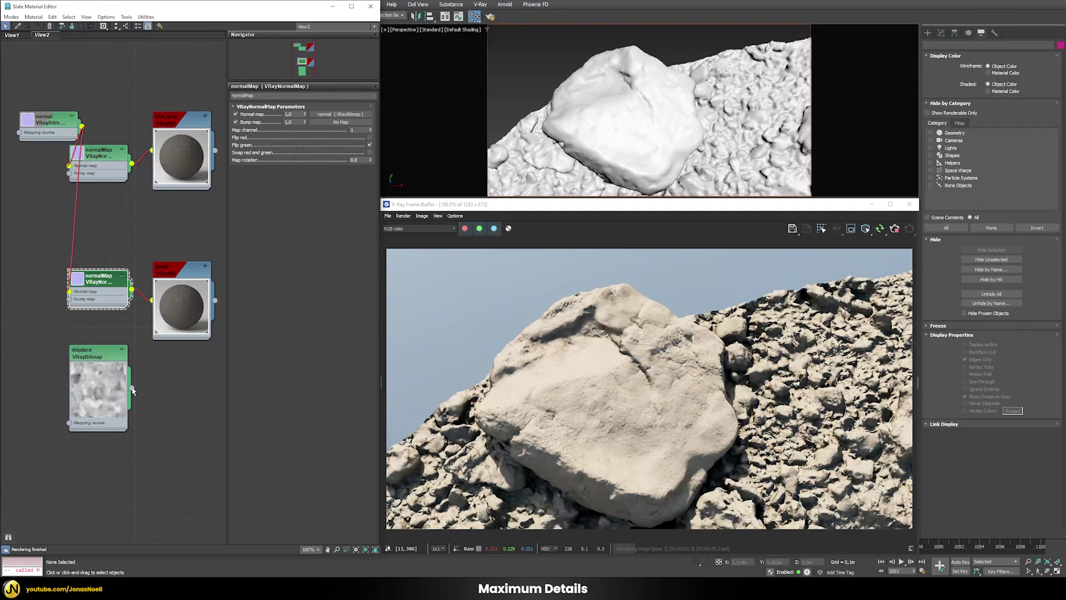
pyautogui.moveTo(131, 388); pyautogui.dragTo(319, 129)
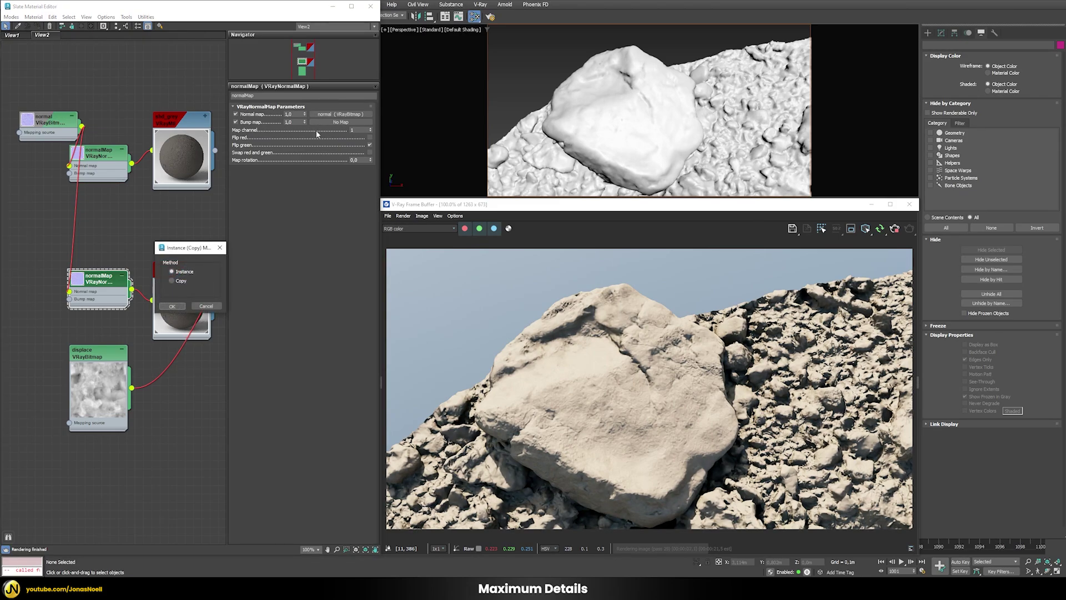
pyautogui.click(172, 306)
pyautogui.click(235, 114)
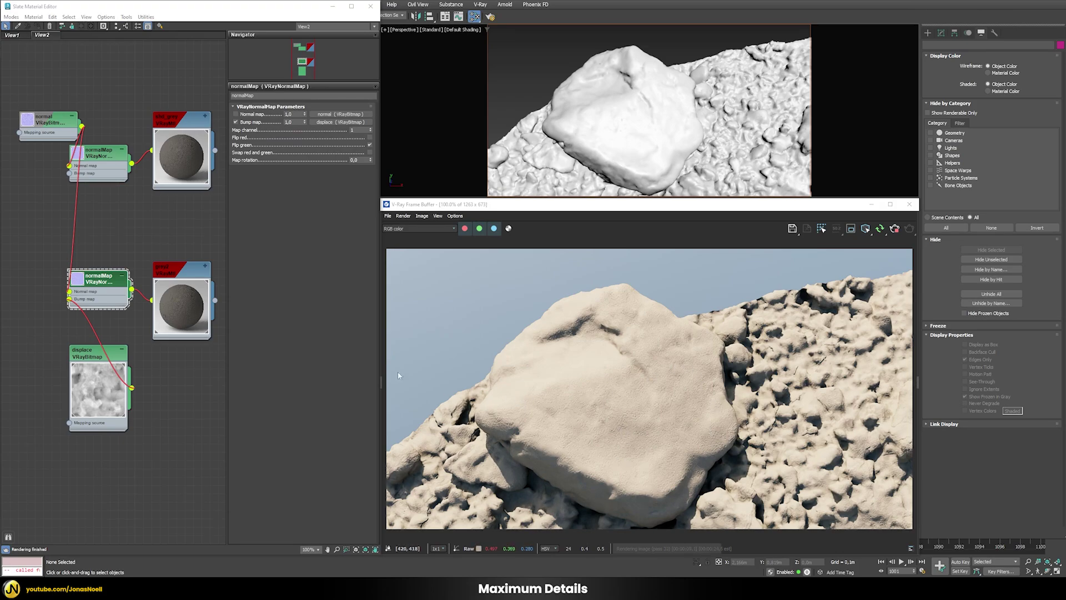
pyautogui.doubleClick(290, 122)
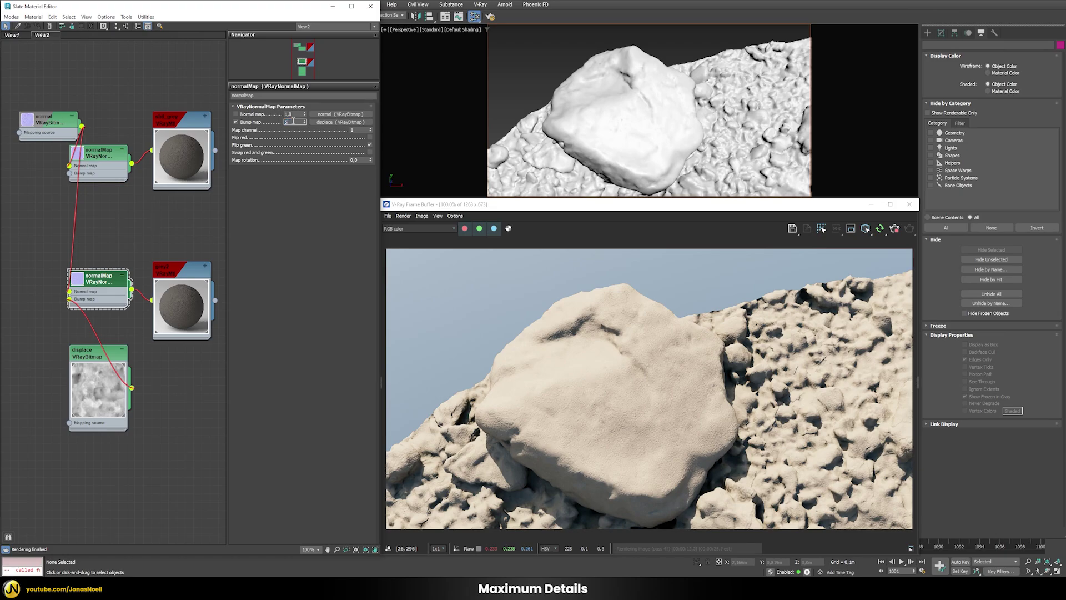
pyautogui.press('Return')
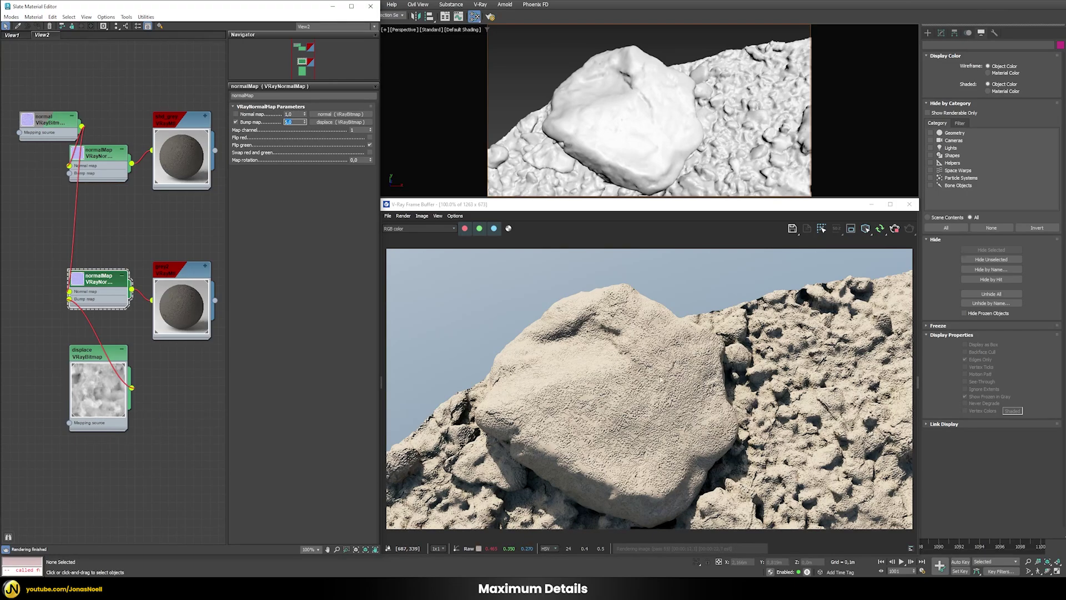
# Step: Give the displace VRayBitmap a VRayTriplanarTex mapping source with size 0,5m
pyautogui.doubleClick(85, 359)
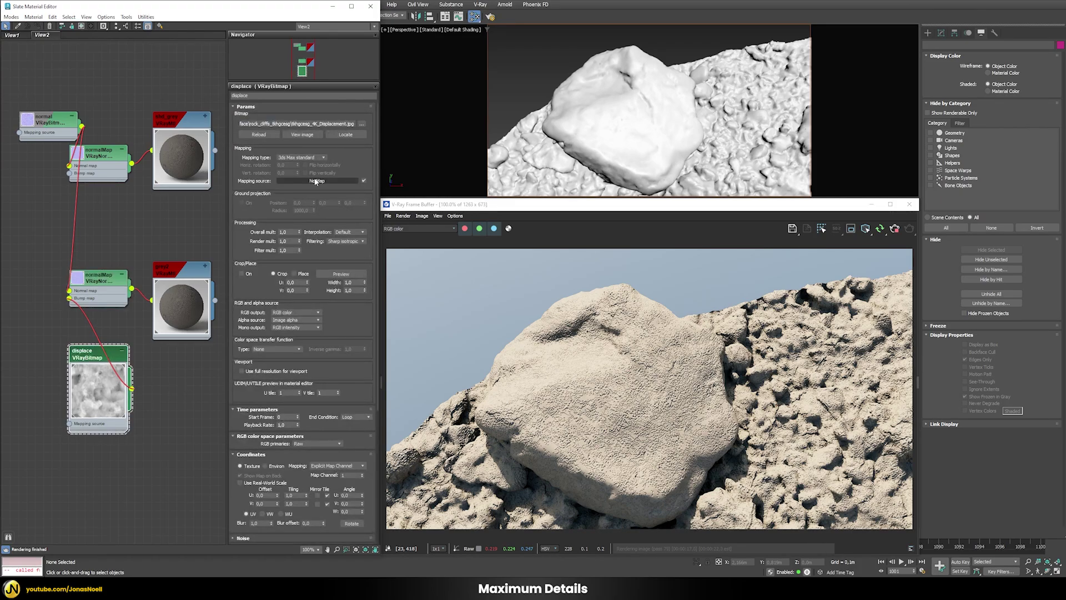
pyautogui.click(315, 181)
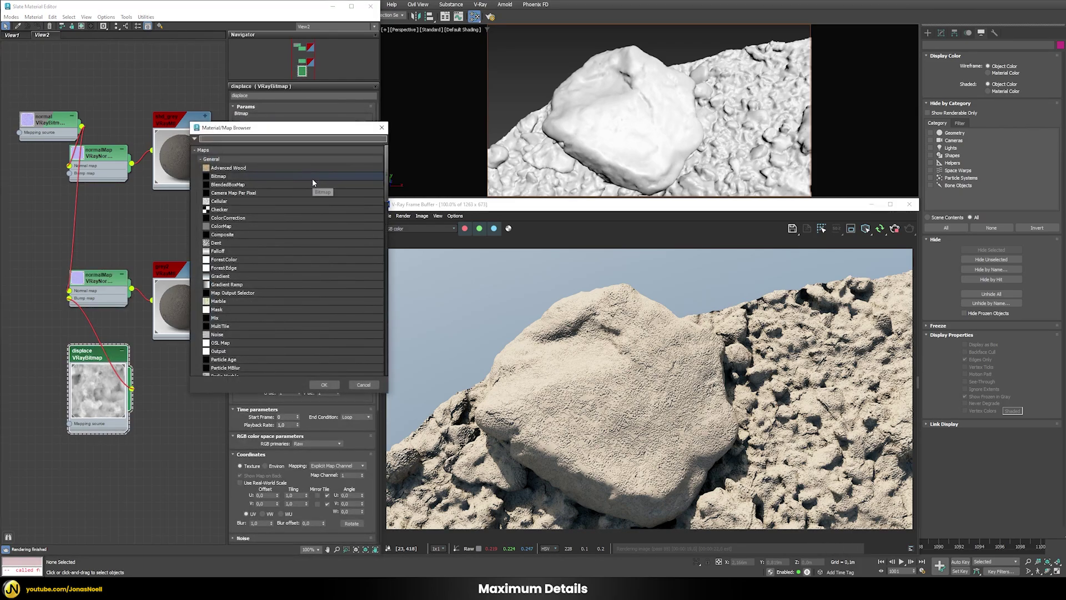
pyautogui.write('vrayt')
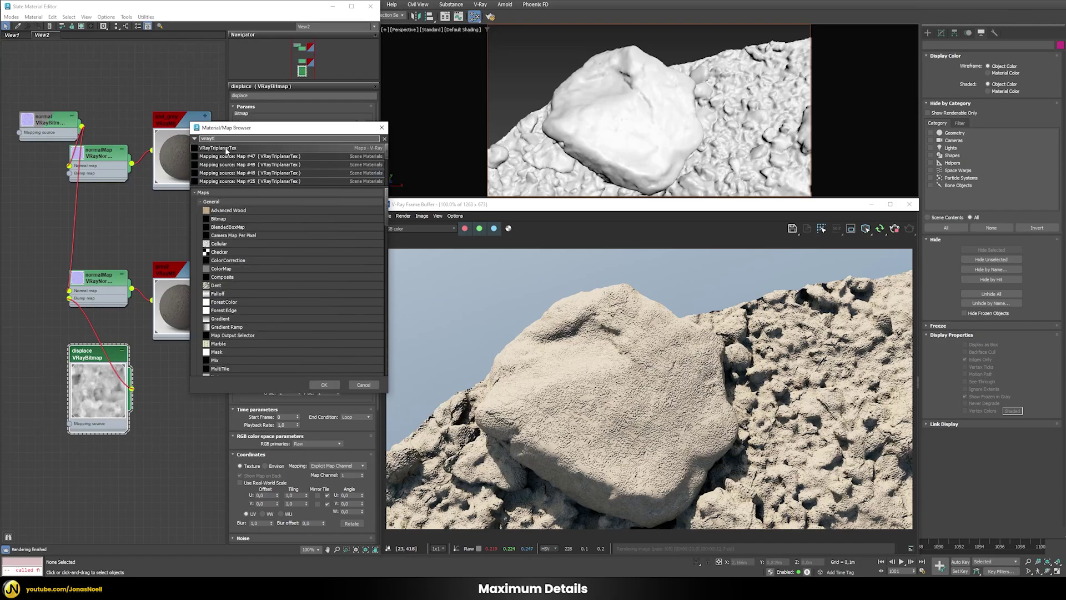
pyautogui.doubleClick(226, 150)
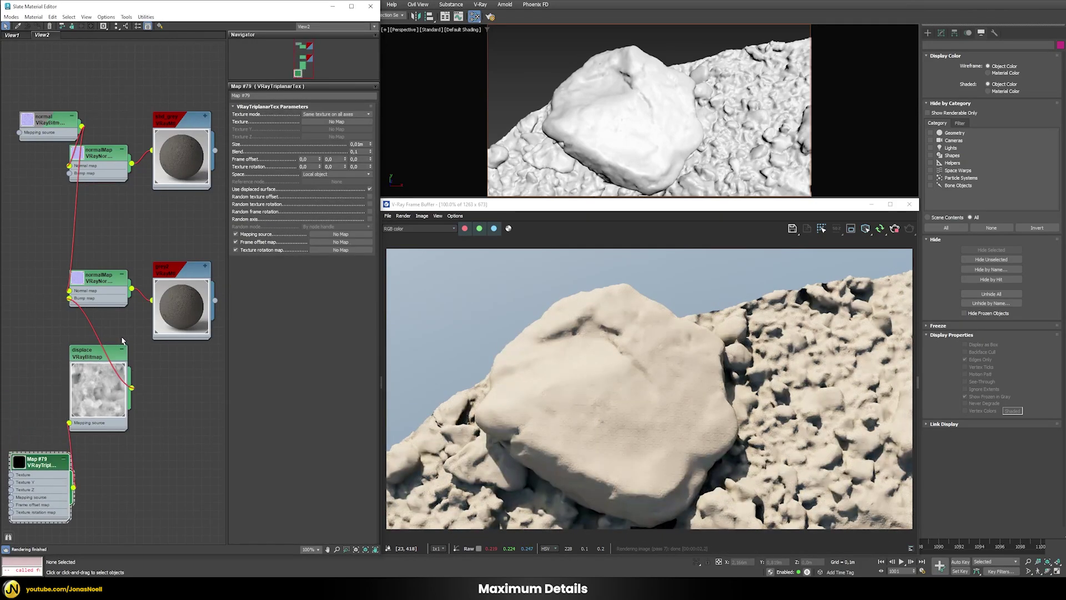
pyautogui.doubleClick(357, 144)
pyautogui.press('Return')
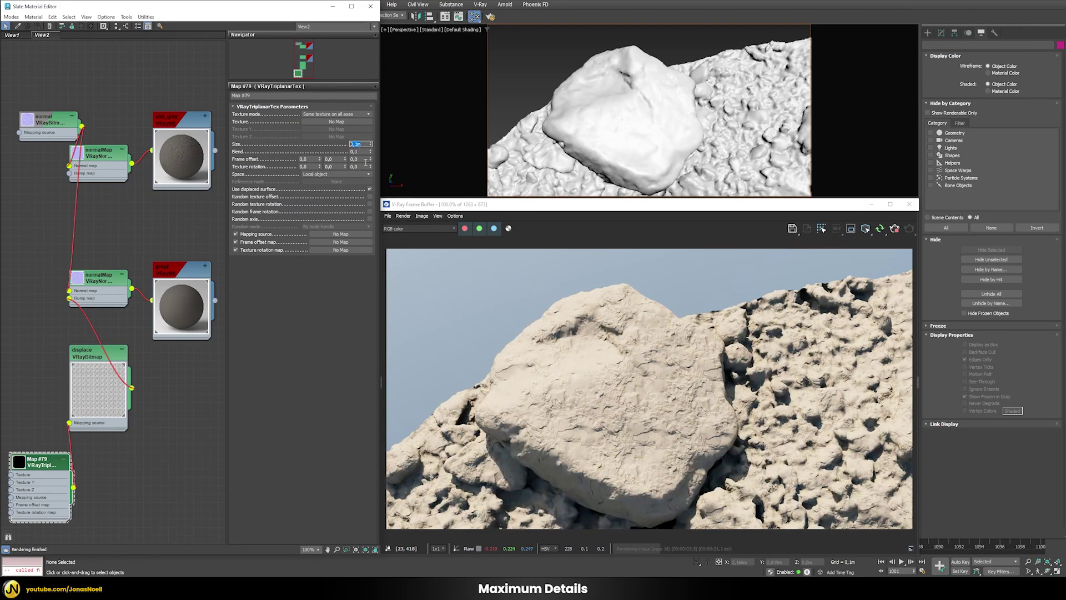
pyautogui.write('0,5')
pyautogui.press('Return')
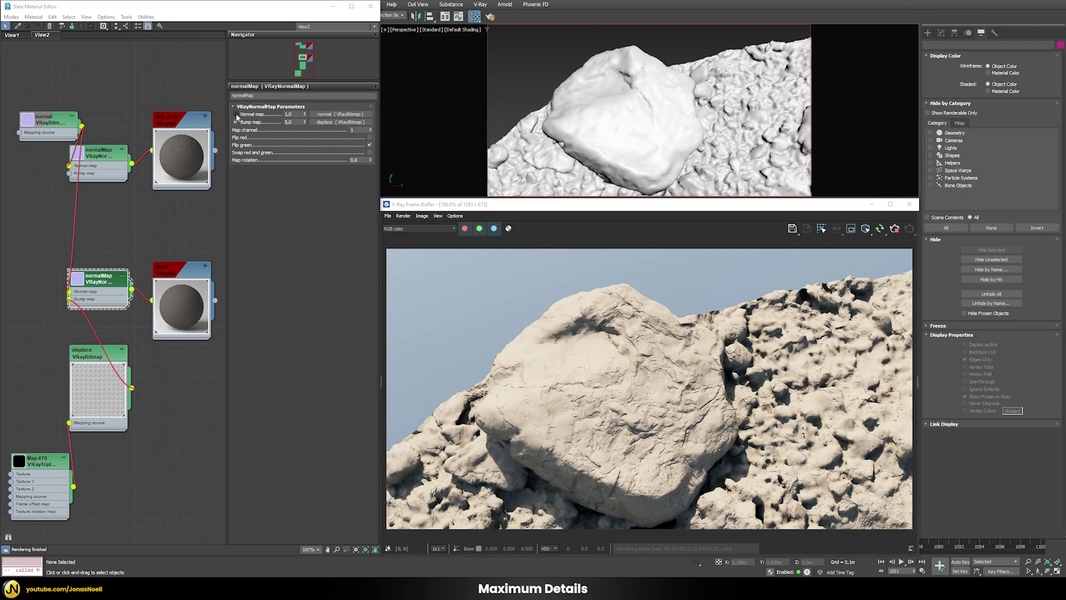
# Step: Re-enable the VRayNormalMap's Normal map and lower its amount from 1,0 to 0,35
pyautogui.click(236, 114)
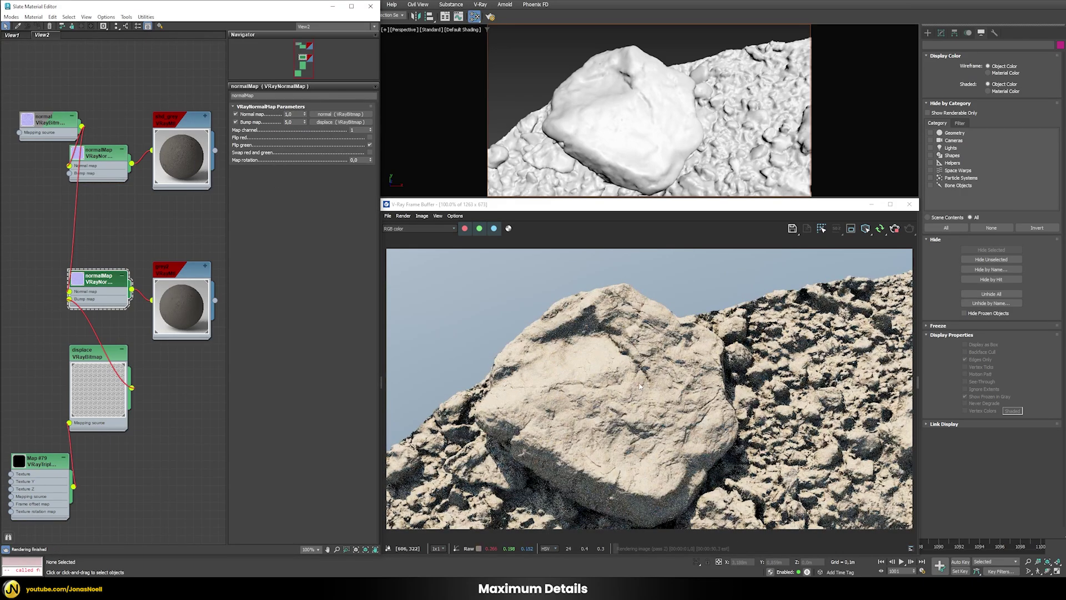
pyautogui.doubleClick(294, 113)
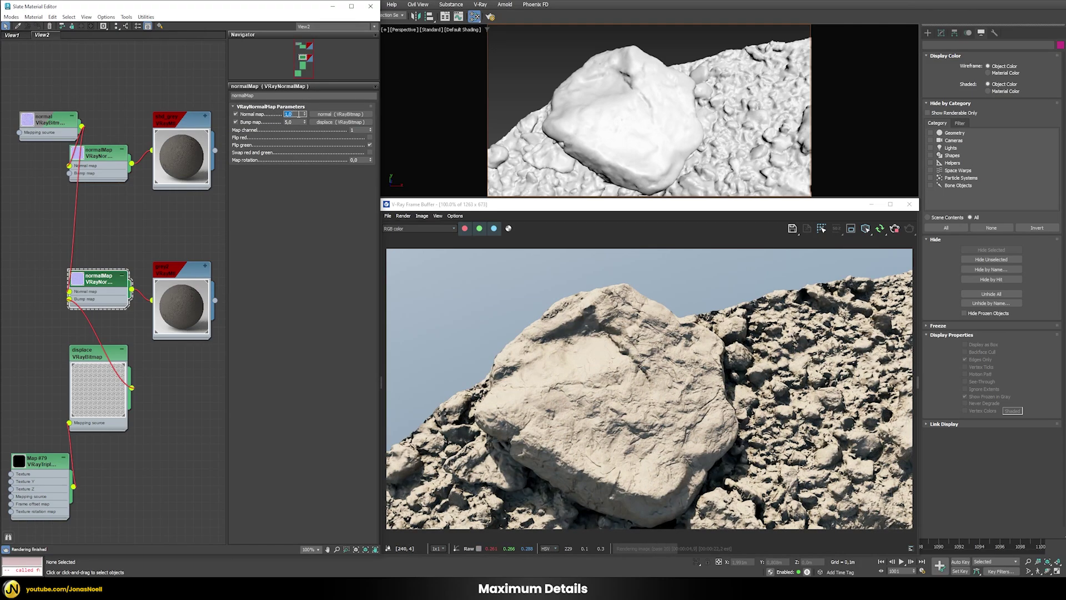
pyautogui.press('BackSpace')
pyautogui.write('0,35')
pyautogui.press('Return')
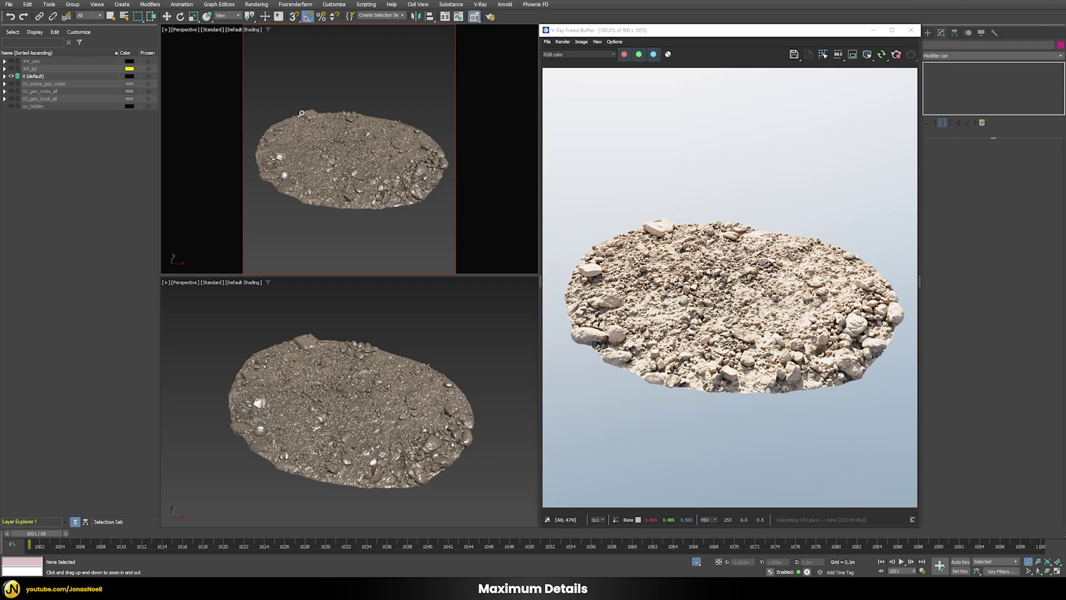
pyautogui.moveTo(308, 111); pyautogui.dragTo(297, 64)
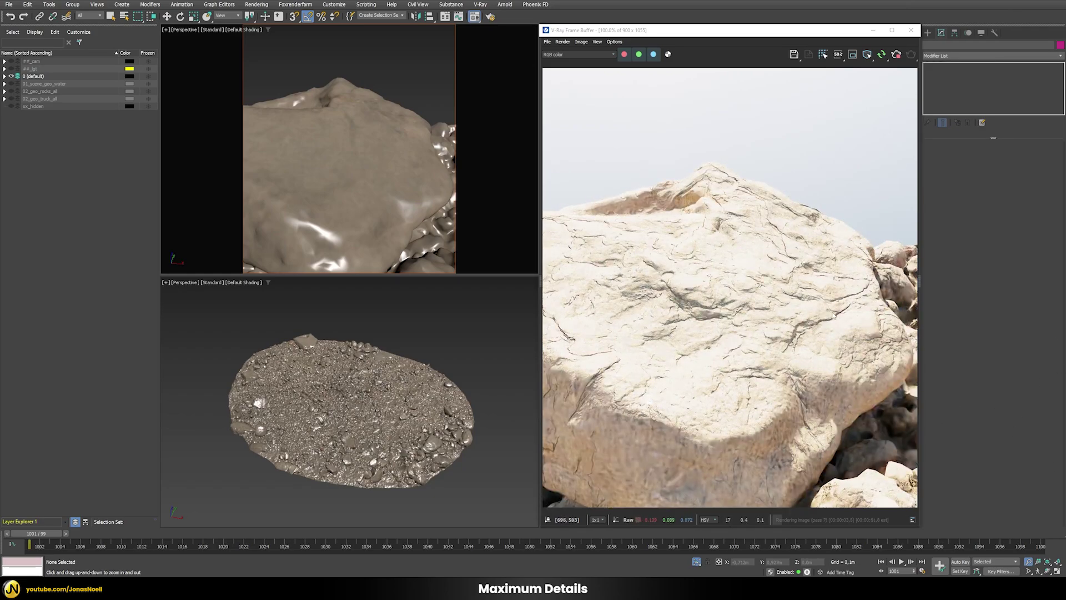
pyautogui.moveTo(399, 222); pyautogui.dragTo(332, 166)
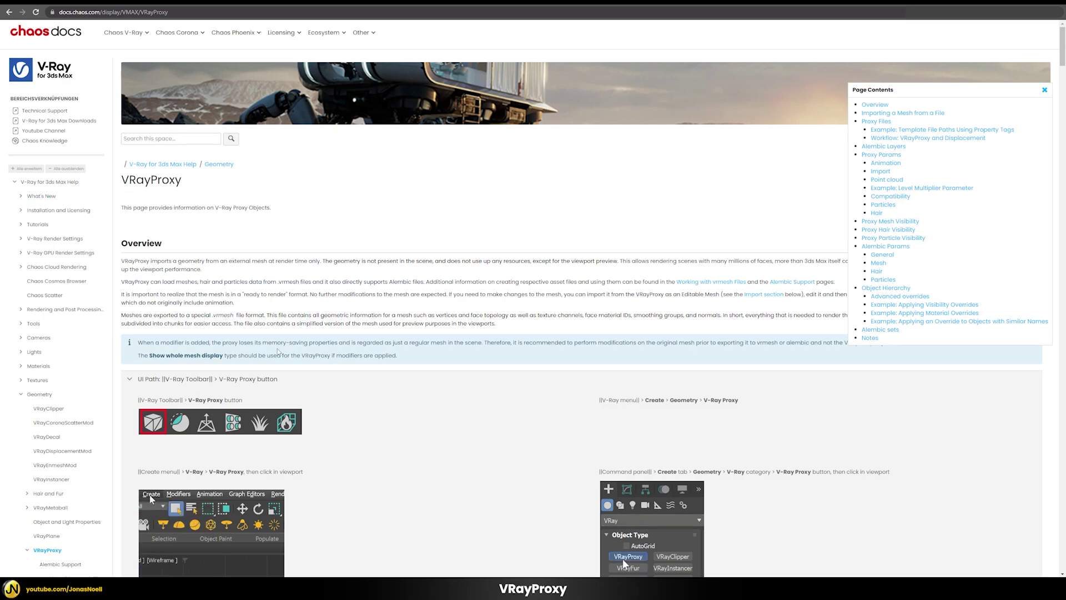
# Step: Review the VRayProxy docs, then scroll through the forum guide 'A guide to reducing RAM usage in V-Ray'
pyautogui.moveTo(328, 261); pyautogui.dragTo(425, 261)
pyautogui.click(541, 294)
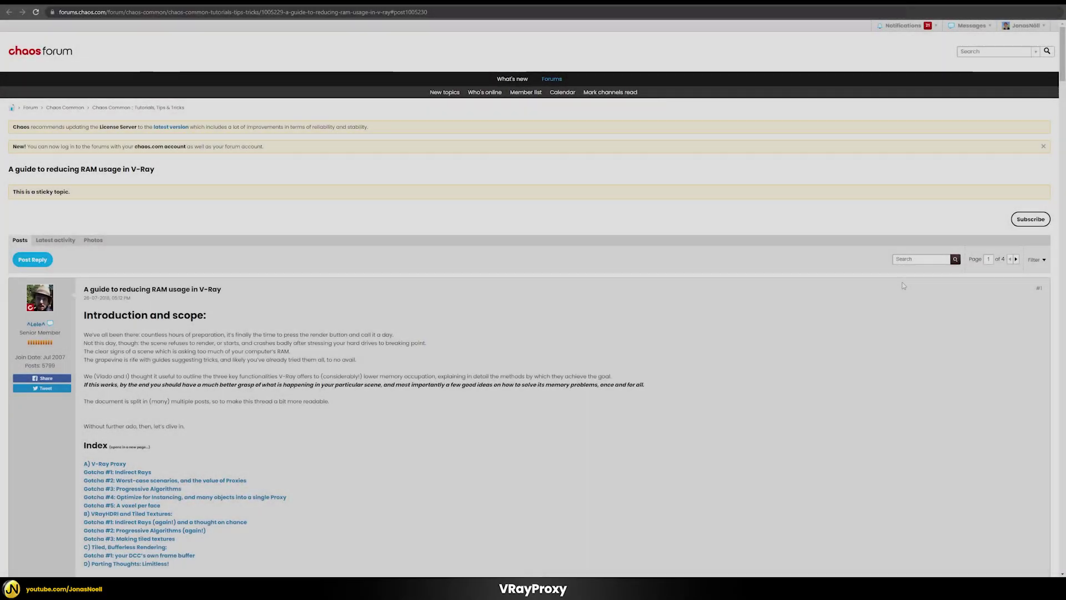
pyautogui.scroll(-5, 902, 286)
pyautogui.scroll(-8, 902, 286)
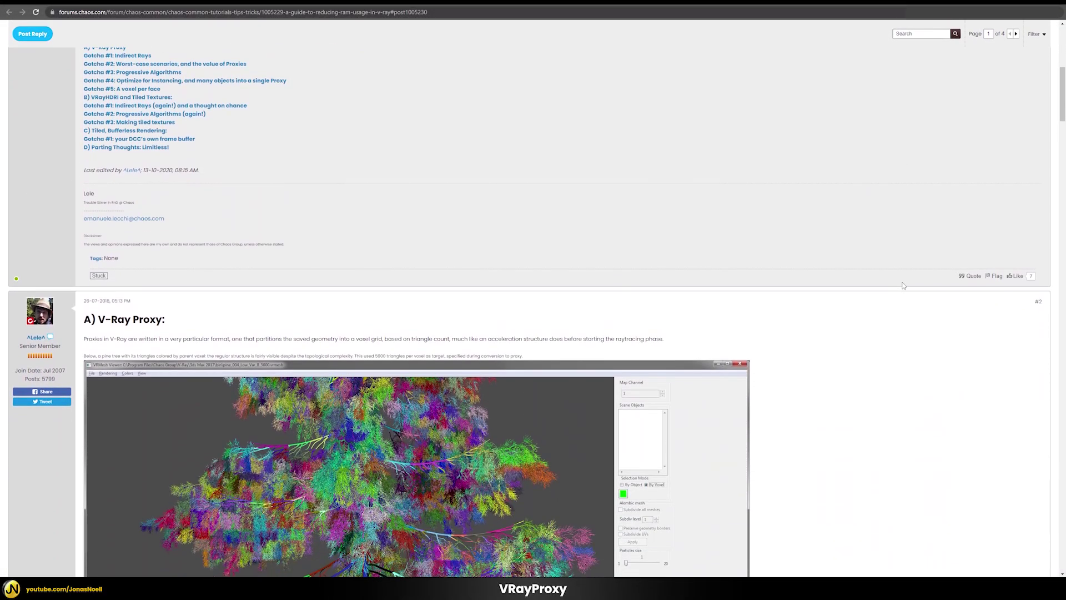
pyautogui.scroll(-2, 903, 286)
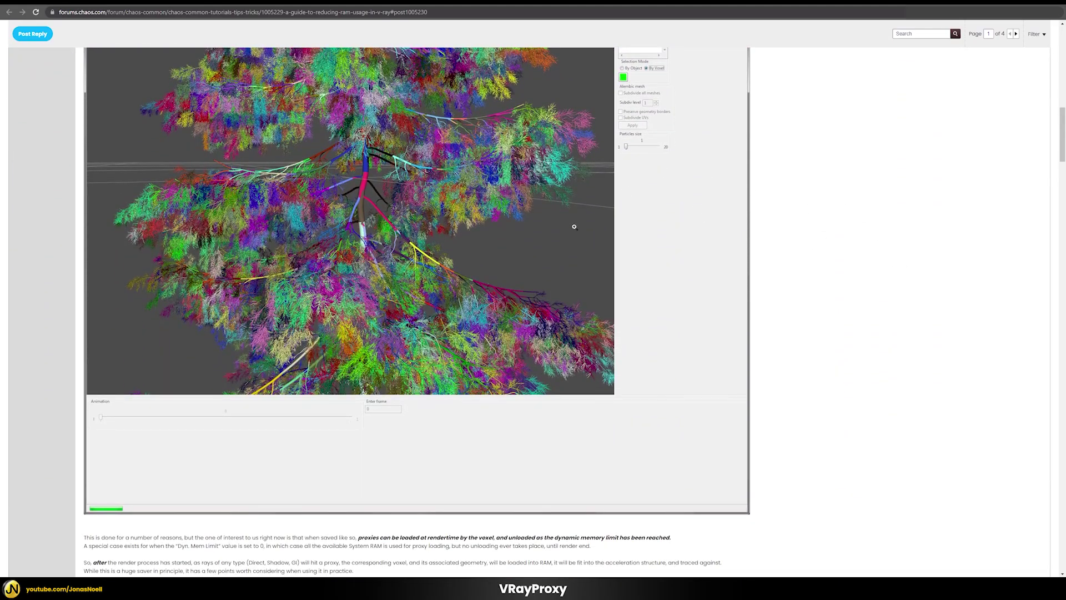
pyautogui.scroll(-6, 750, 239)
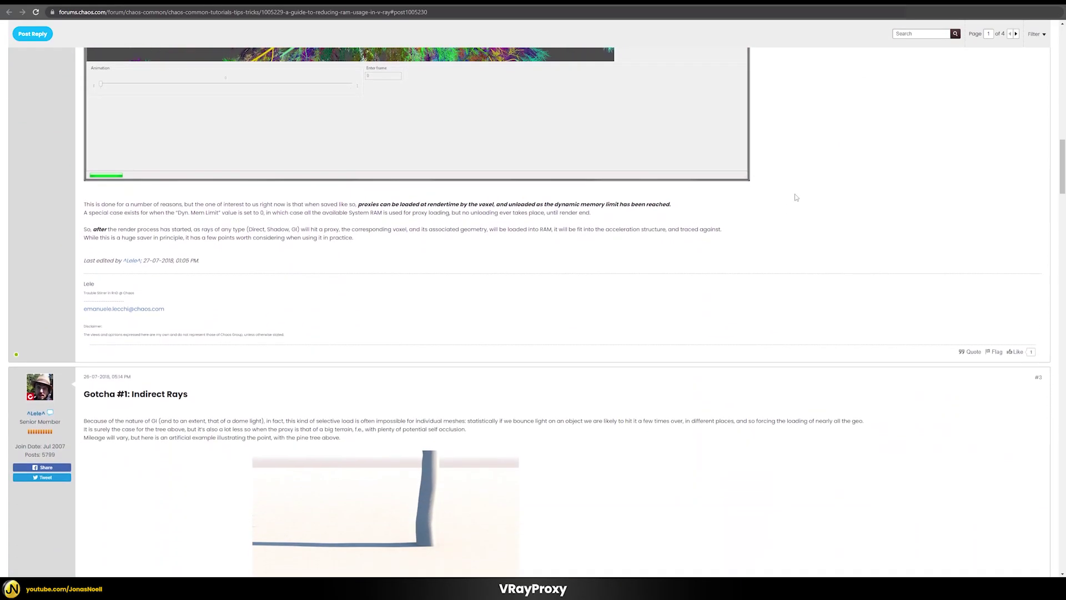
pyautogui.scroll(-8, 794, 200)
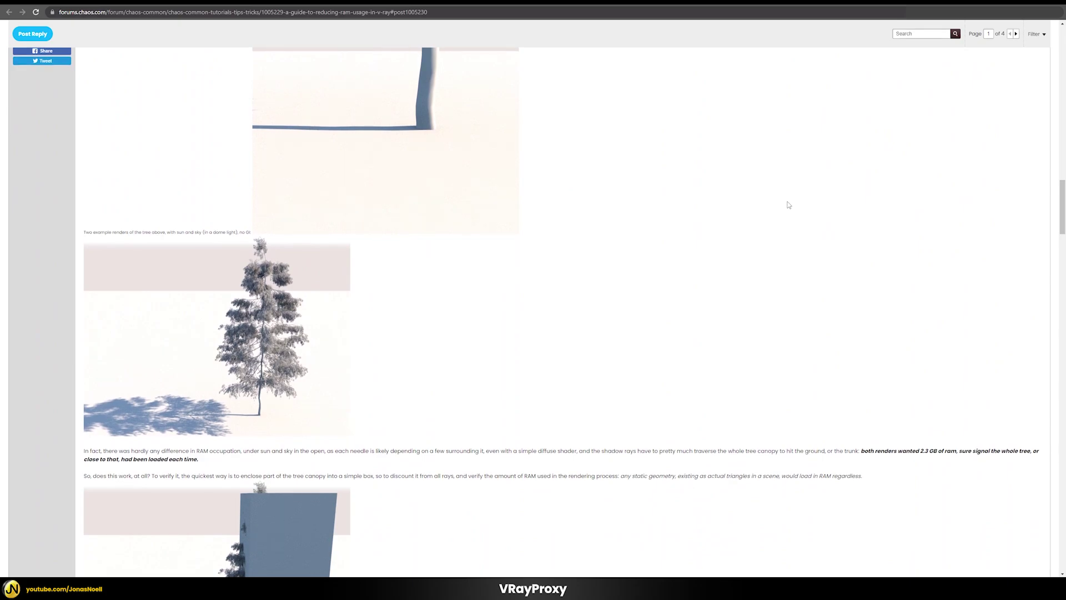
pyautogui.scroll(-8, 788, 205)
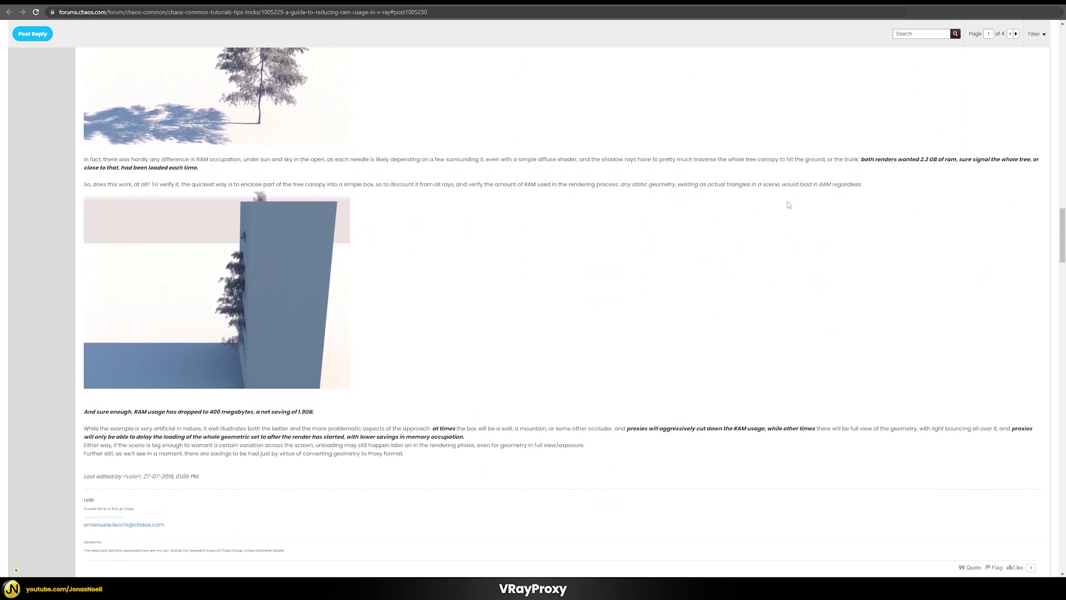
pyautogui.scroll(-12, 789, 205)
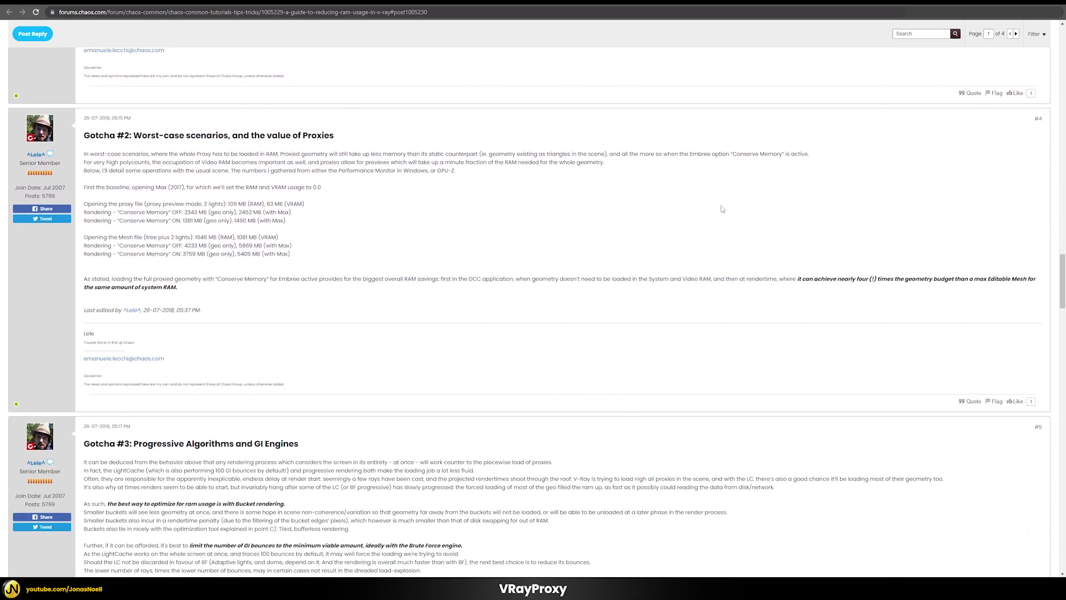
pyautogui.scroll(-15, 665, 219)
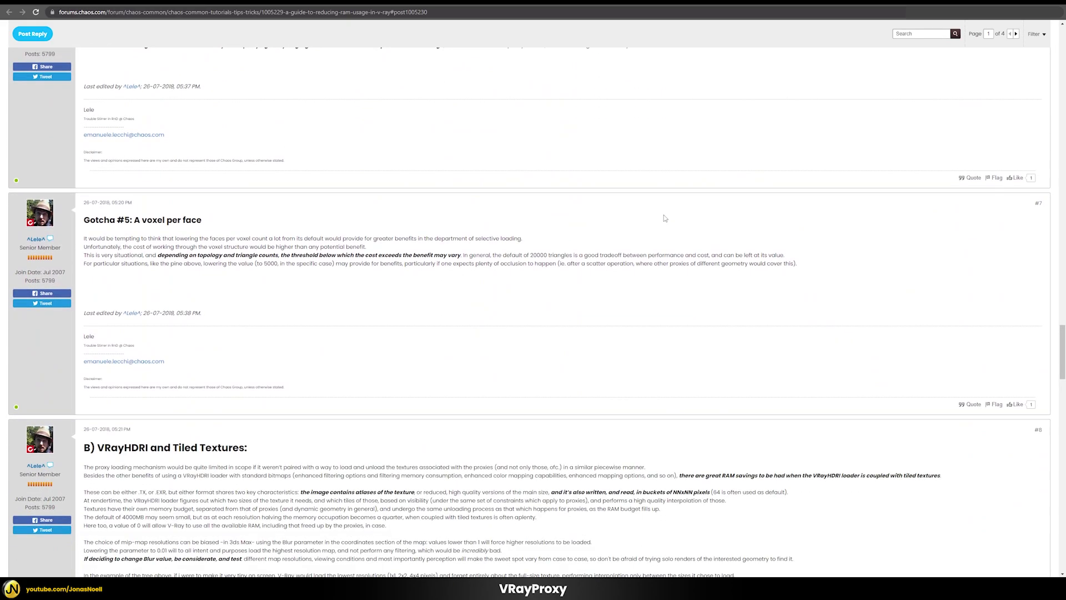
pyautogui.scroll(-5, 632, 306)
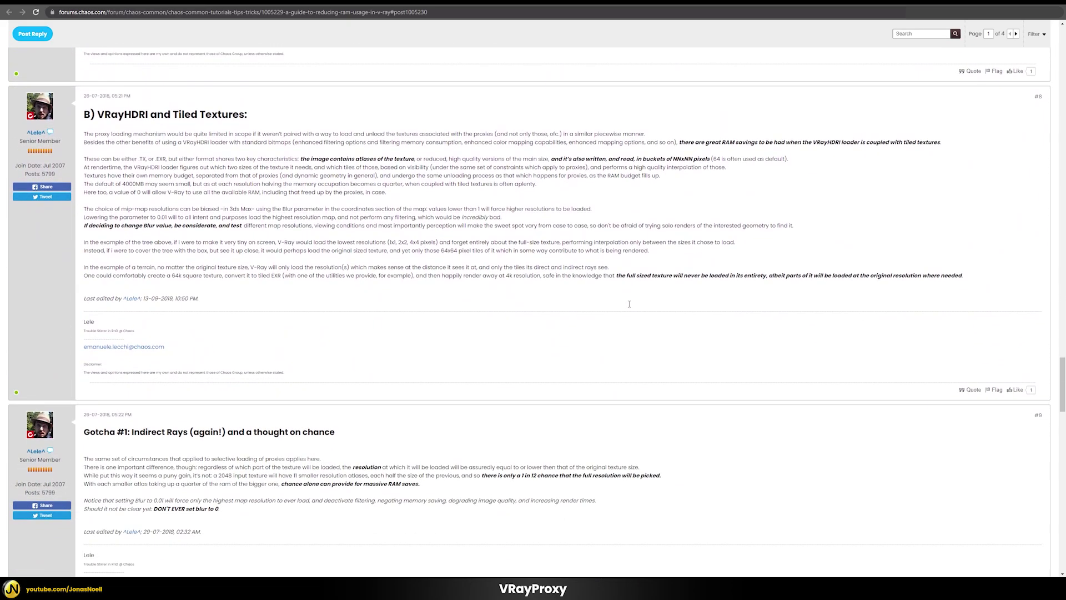
pyautogui.scroll(-3, 626, 296)
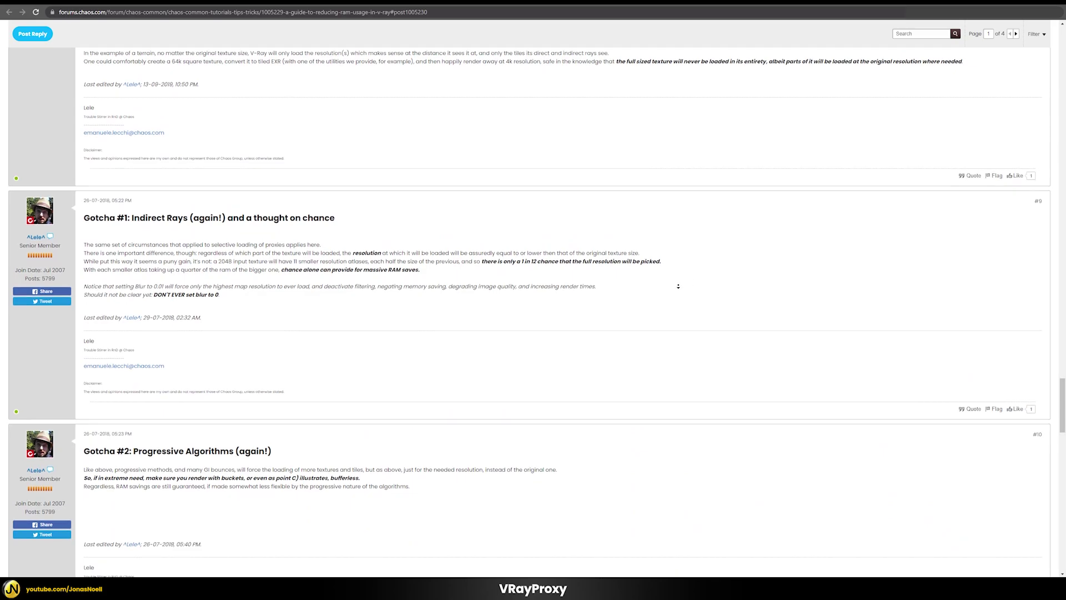
pyautogui.scroll(15, 664, 176)
pyautogui.scroll(20, 664, 176)
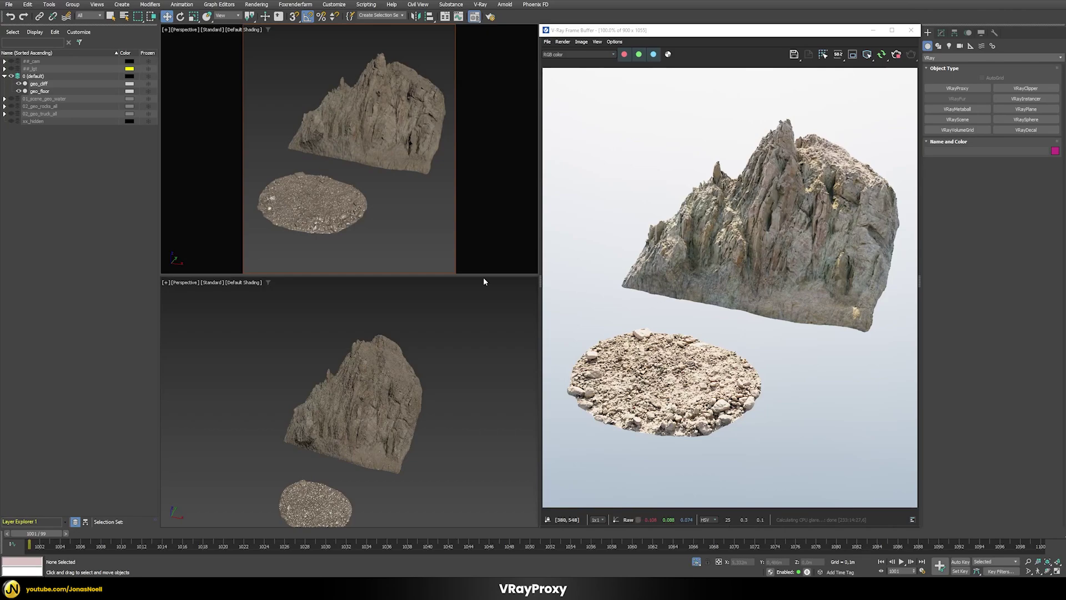
# Step: Export geo_cliff and geo_floor with the .vrmesh exporter, automatically creating proxies to replace them
pyautogui.moveTo(281, 82); pyautogui.dragTo(377, 57)
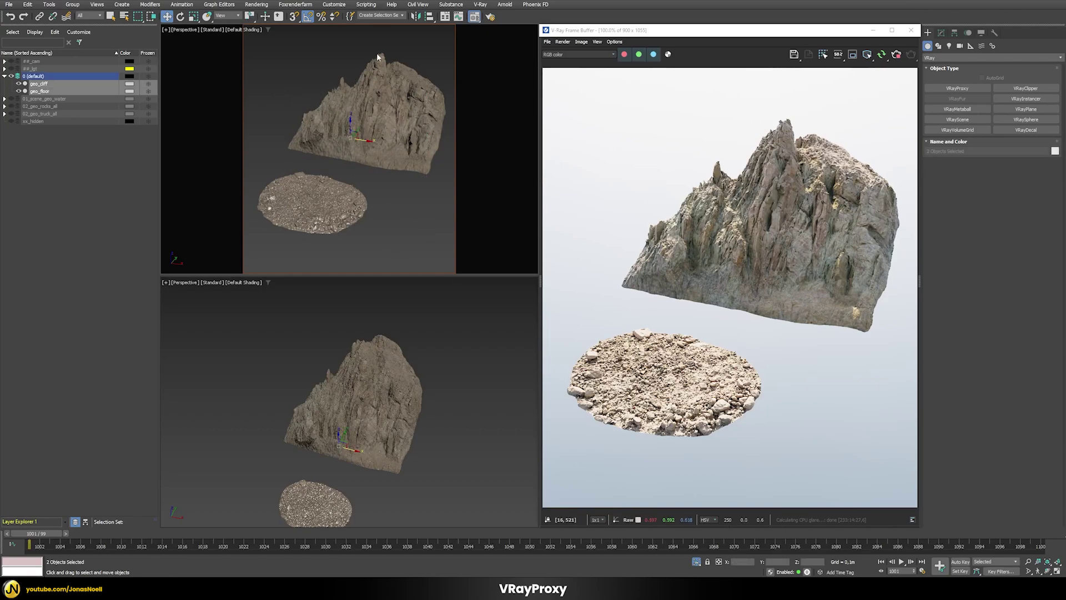
pyautogui.click(479, 4)
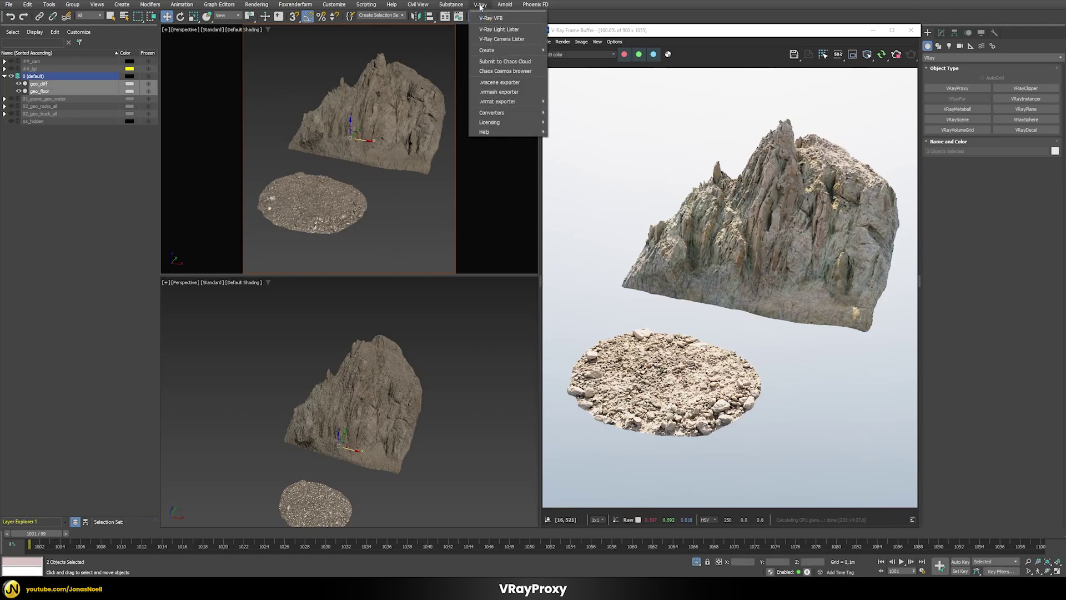
pyautogui.click(482, 92)
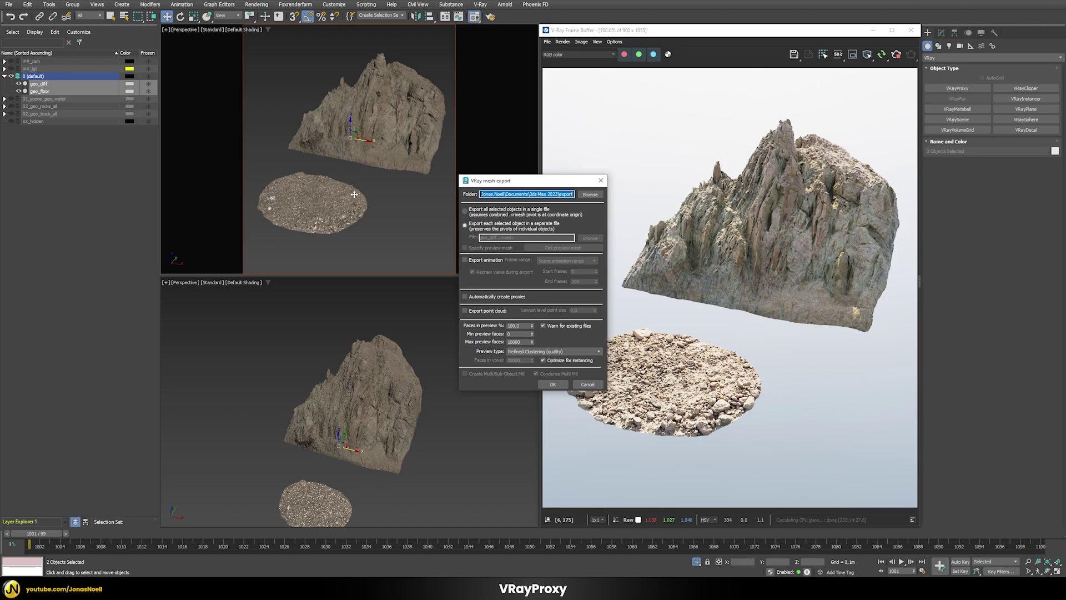
pyautogui.click(467, 298)
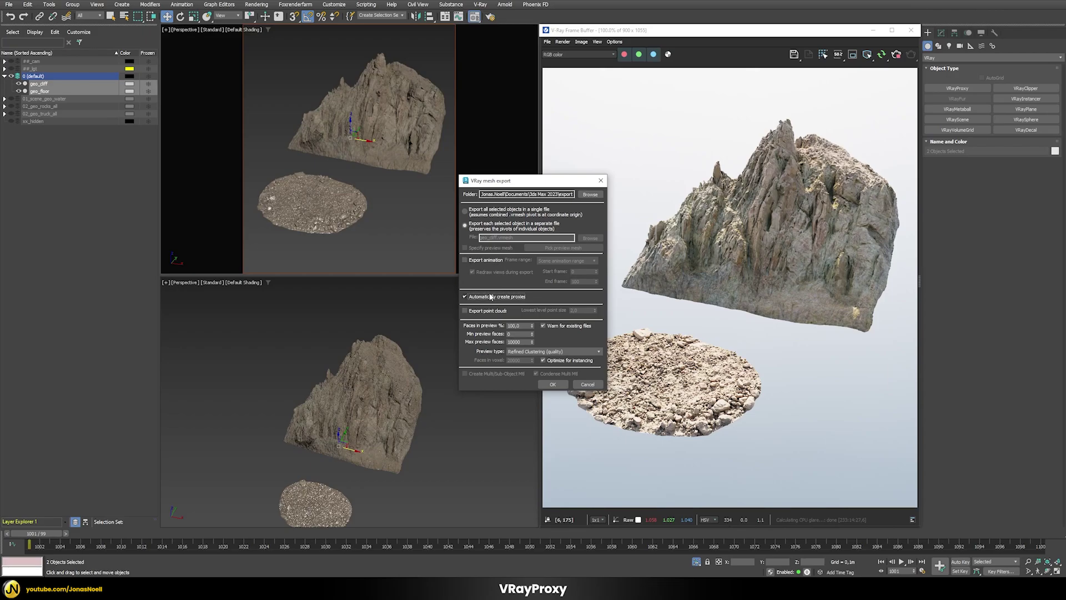
pyautogui.click(551, 384)
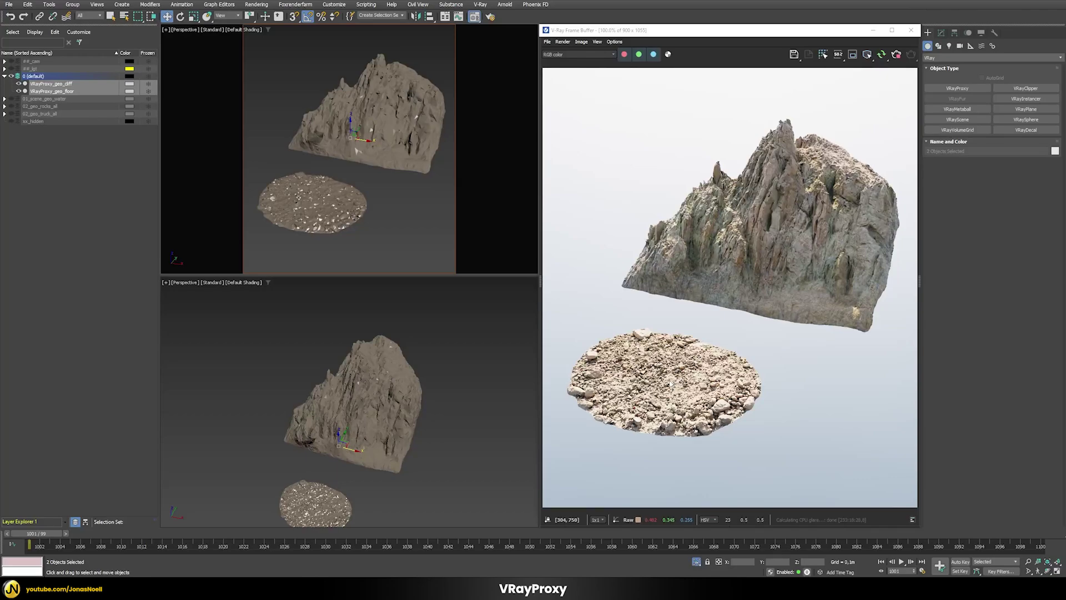
# Step: Zoom and pan the Perspective view to compare the cliff and floor proxies against the render
pyautogui.scroll(8, 288, 208)
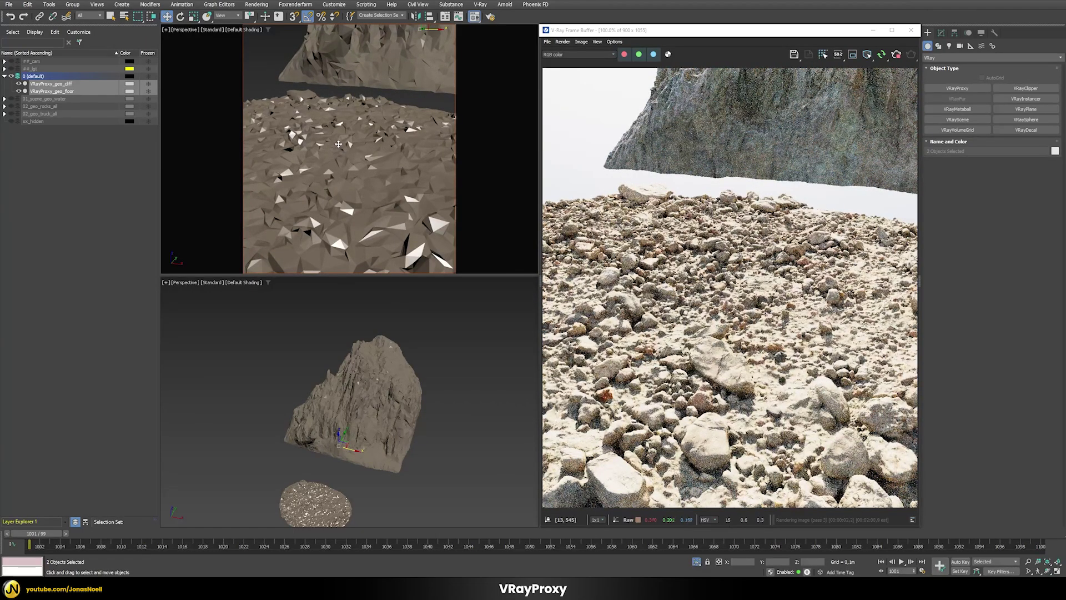
pyautogui.moveTo(337, 144); pyautogui.dragTo(340, 170, button='middle')
pyautogui.scroll(3, 339, 170)
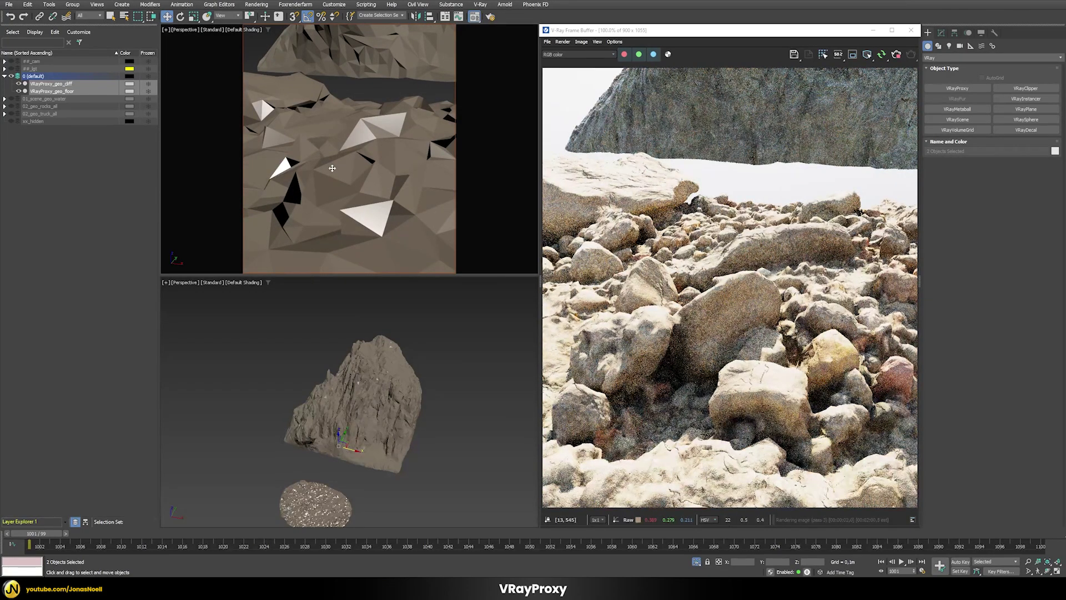
pyautogui.scroll(-5, 314, 136)
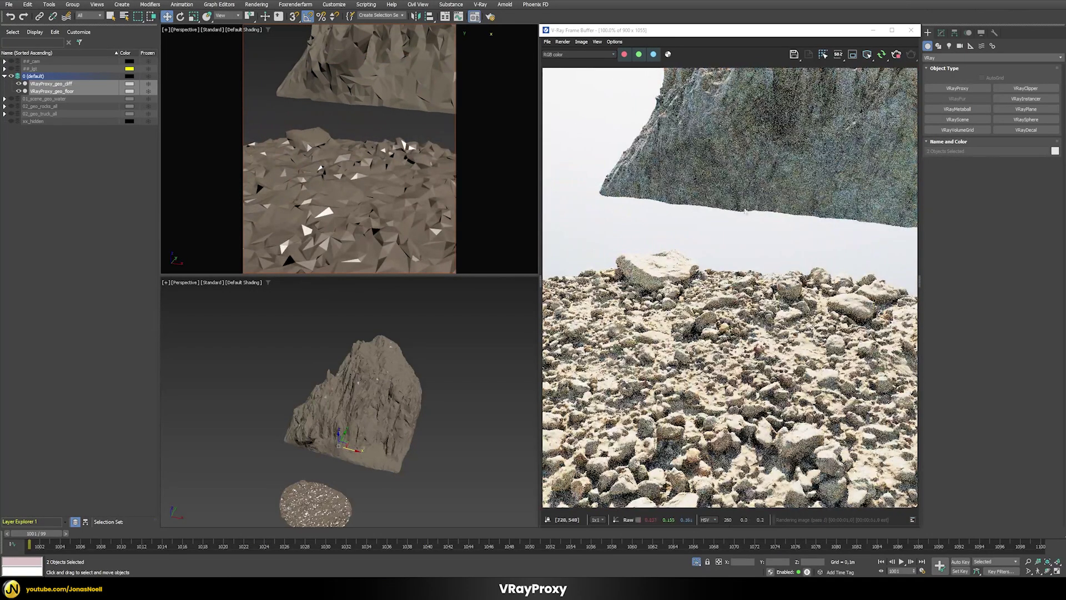
pyautogui.scroll(-5, 351, 131)
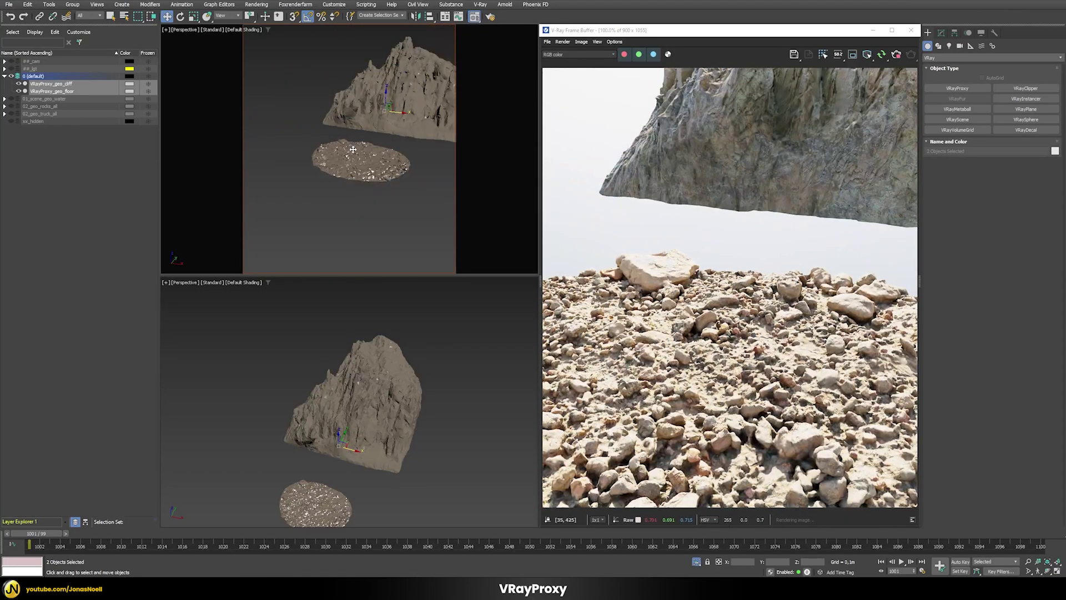
pyautogui.scroll(3, 387, 130)
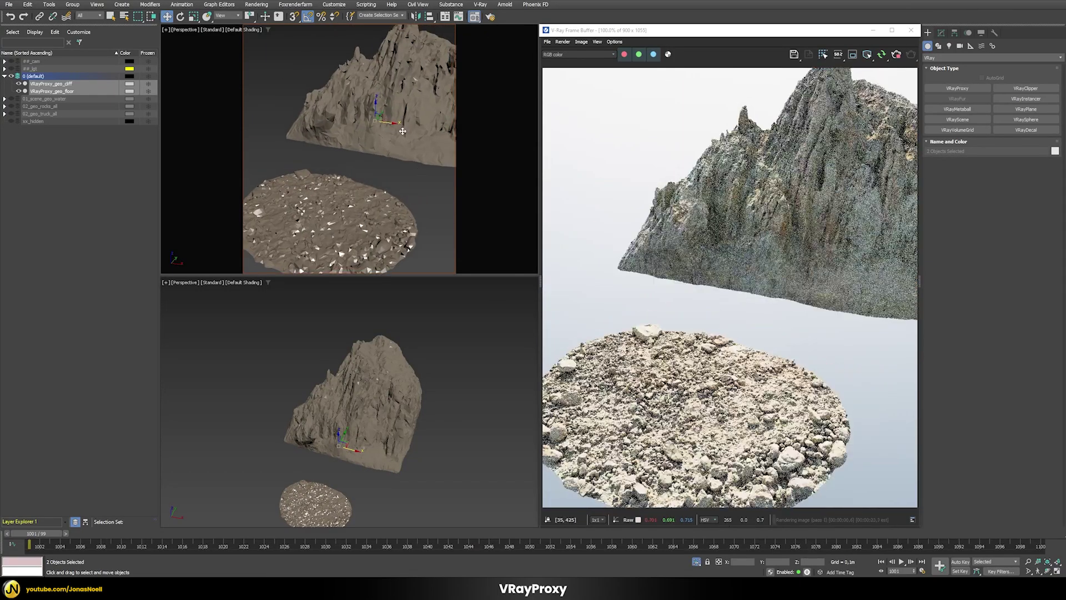
pyautogui.scroll(-3, 391, 150)
pyautogui.moveTo(392, 158); pyautogui.dragTo(366, 177, button='middle')
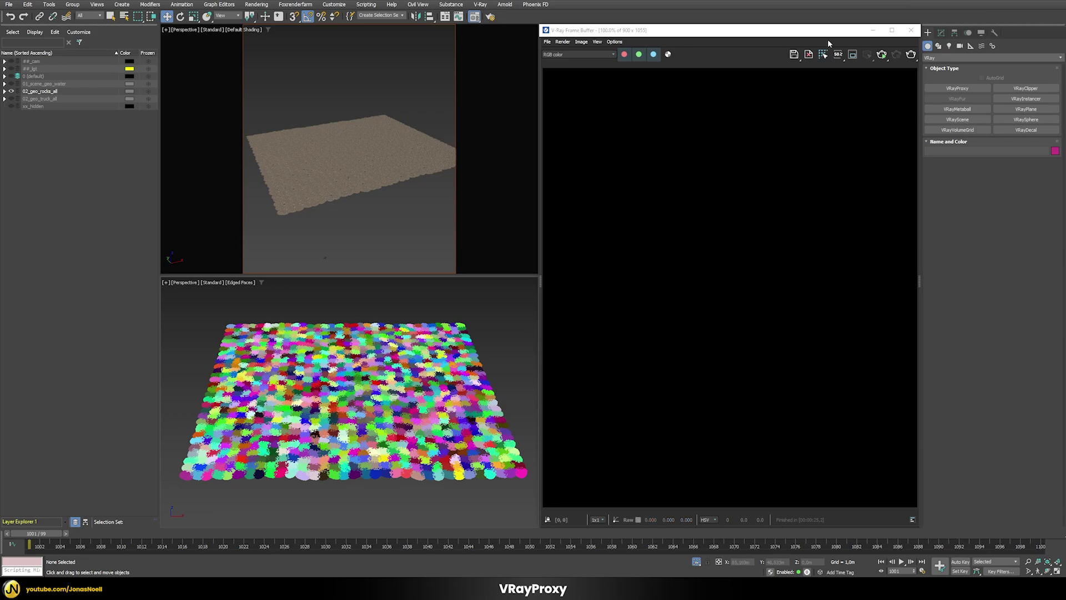
# Step: Start interactive rendering in the VFB and zoom around the rock-covered plane
pyautogui.click(882, 59)
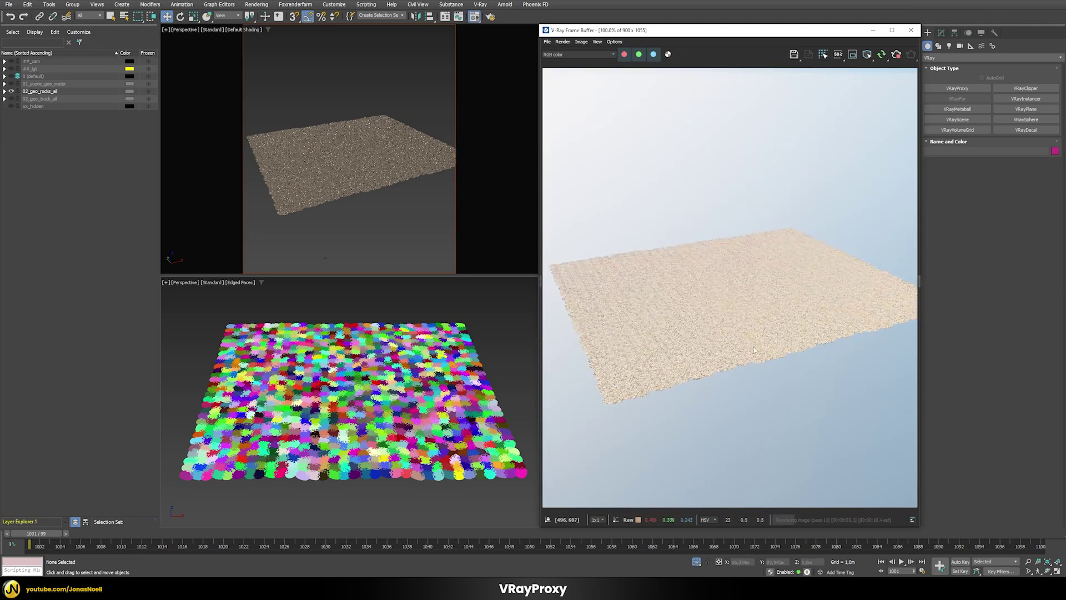
pyautogui.scroll(5, 349, 167)
pyautogui.scroll(8, 337, 180)
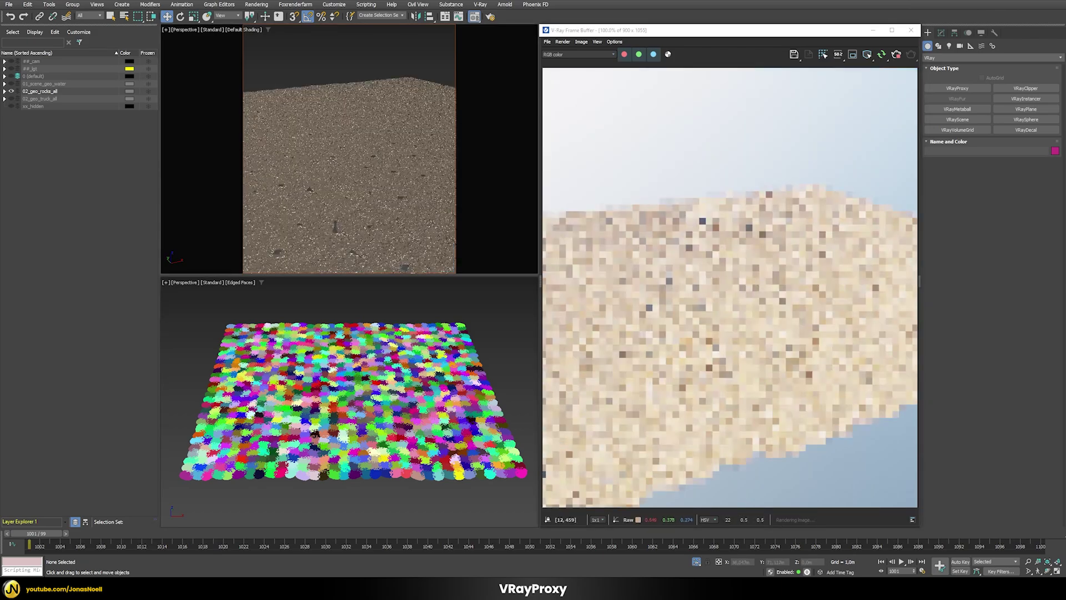
pyautogui.scroll(2, 337, 181)
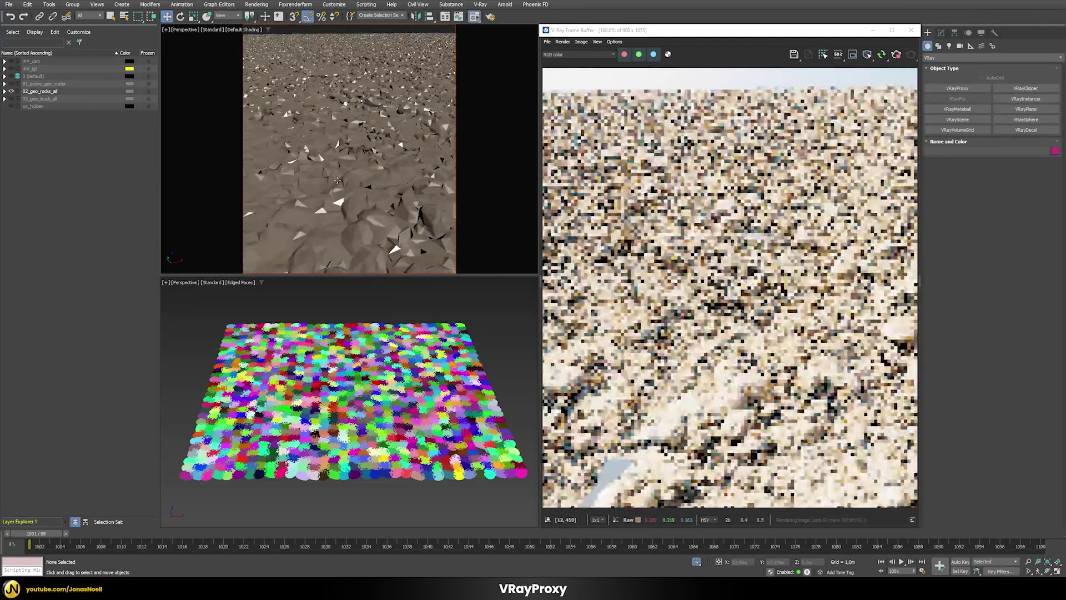
pyautogui.scroll(-10, 362, 199)
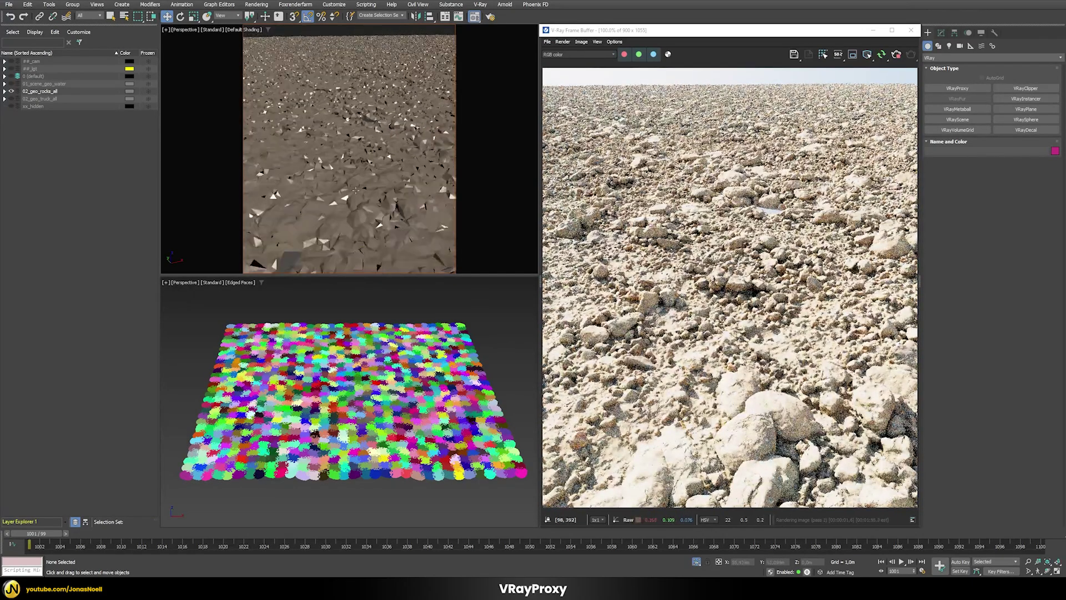
pyautogui.scroll(-6, 362, 162)
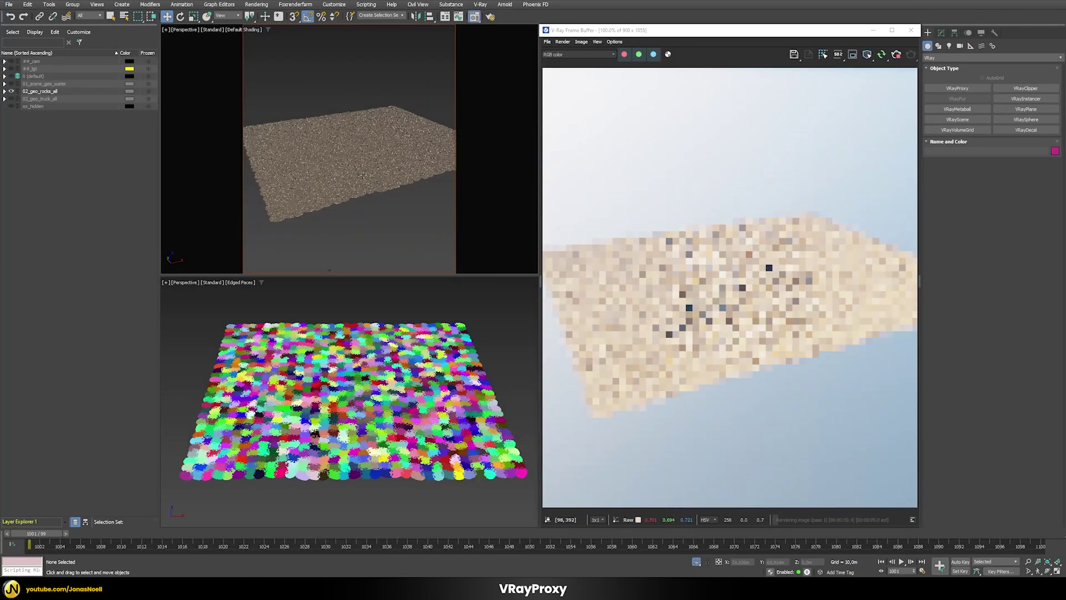
pyautogui.scroll(10, 355, 165)
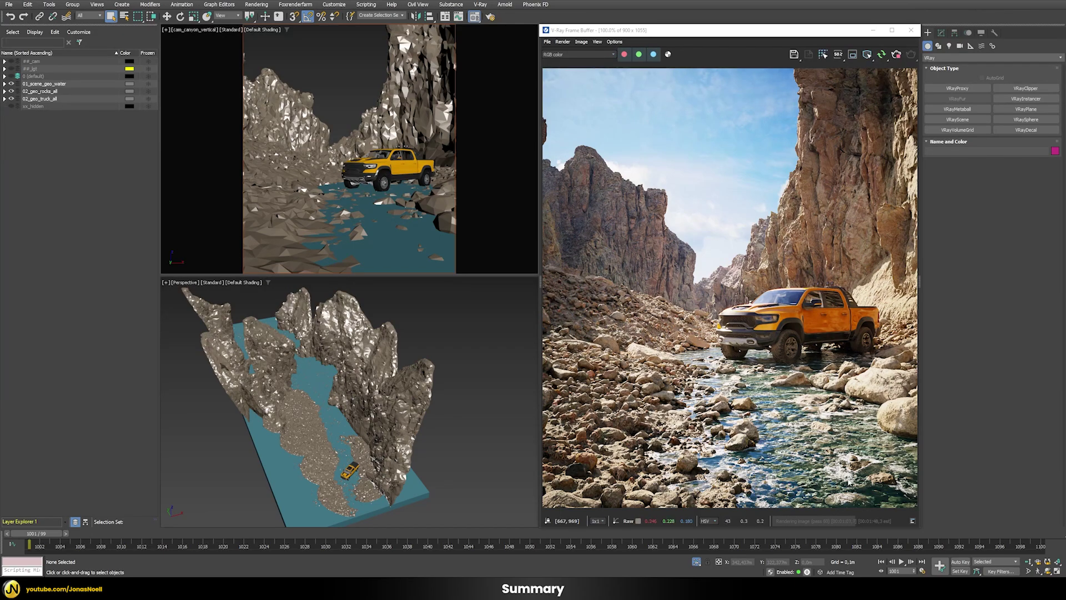
pyautogui.scroll(2, 848, 480)
pyautogui.moveTo(749, 411); pyautogui.dragTo(691, 371, button='middle')
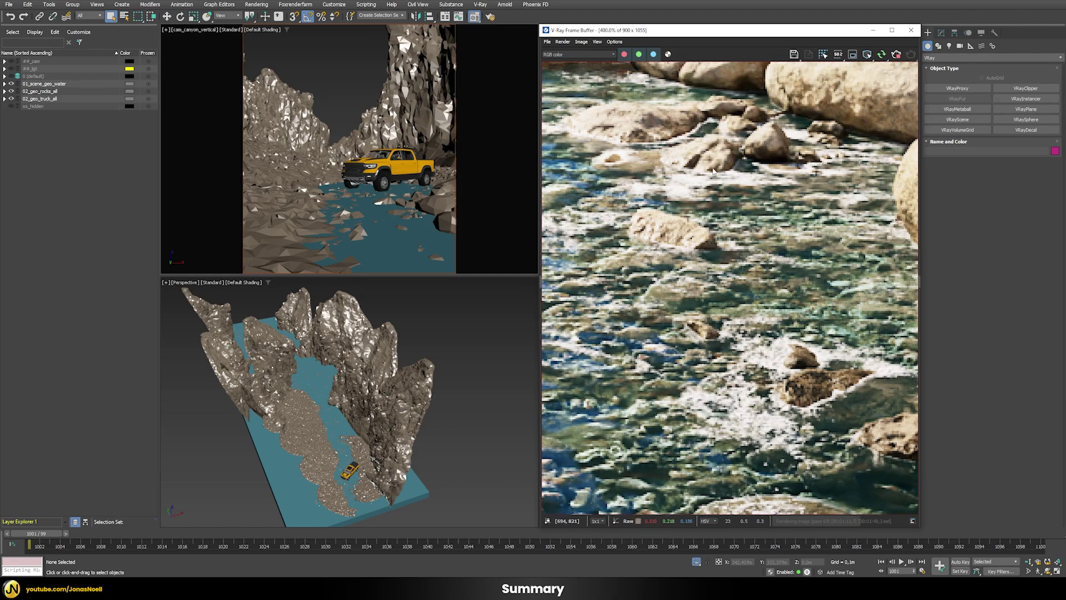
pyautogui.moveTo(669, 217); pyautogui.dragTo(727, 235, button='middle')
pyautogui.moveTo(645, 211); pyautogui.dragTo(702, 236, button='middle')
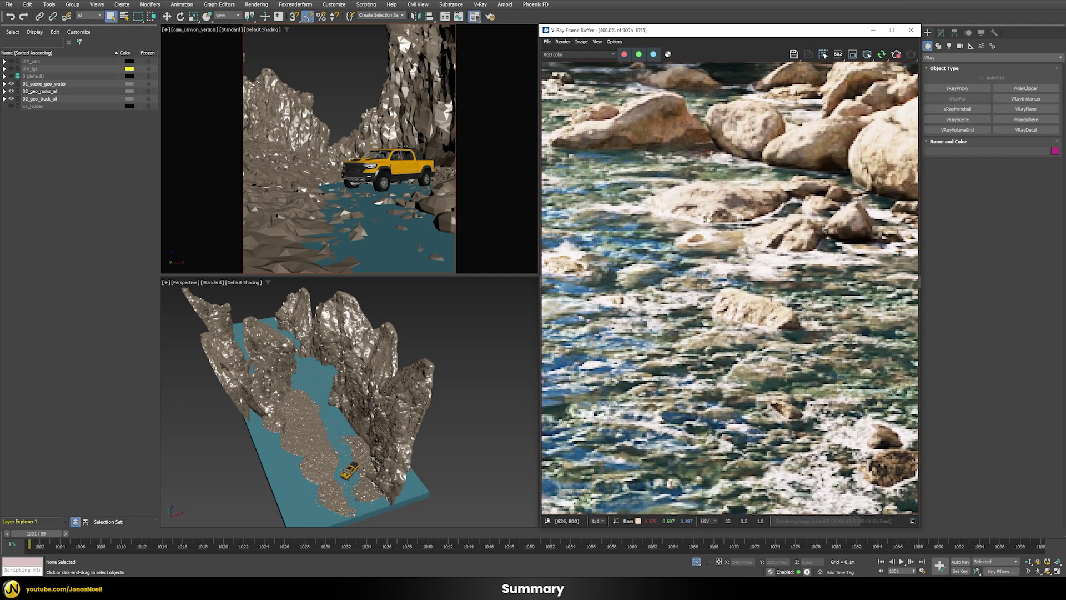
pyautogui.moveTo(774, 273); pyautogui.dragTo(718, 218, button='middle')
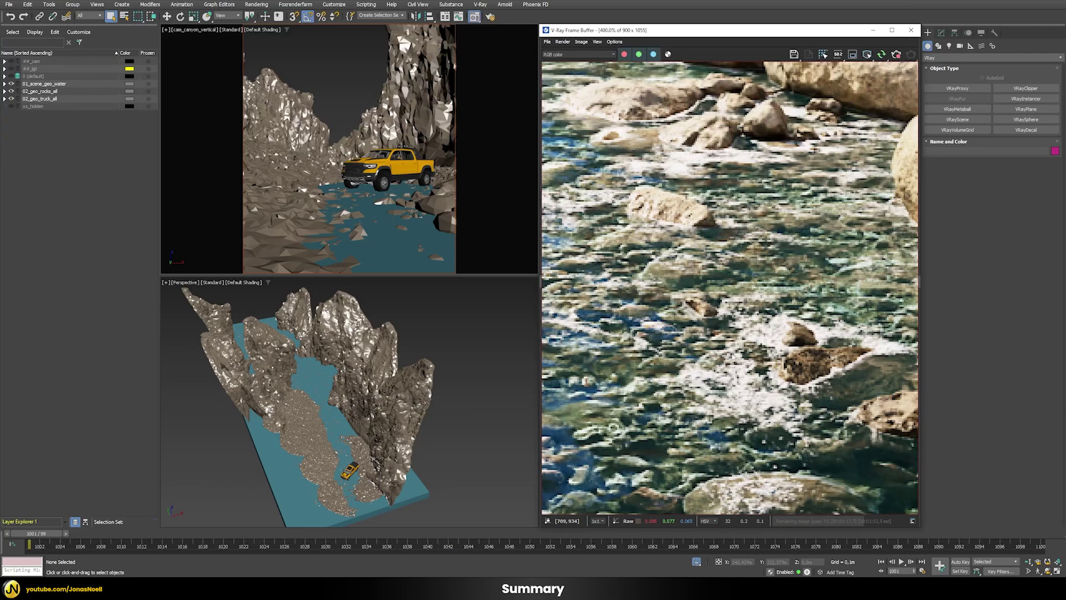
pyautogui.scroll(-3, 711, 230)
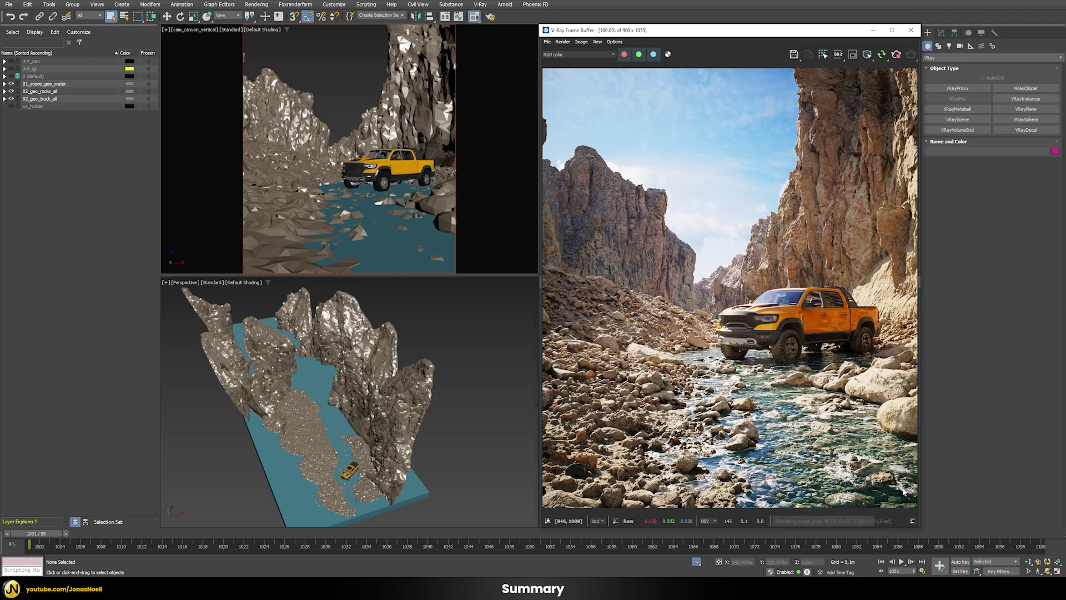
pyautogui.scroll(4, 899, 434)
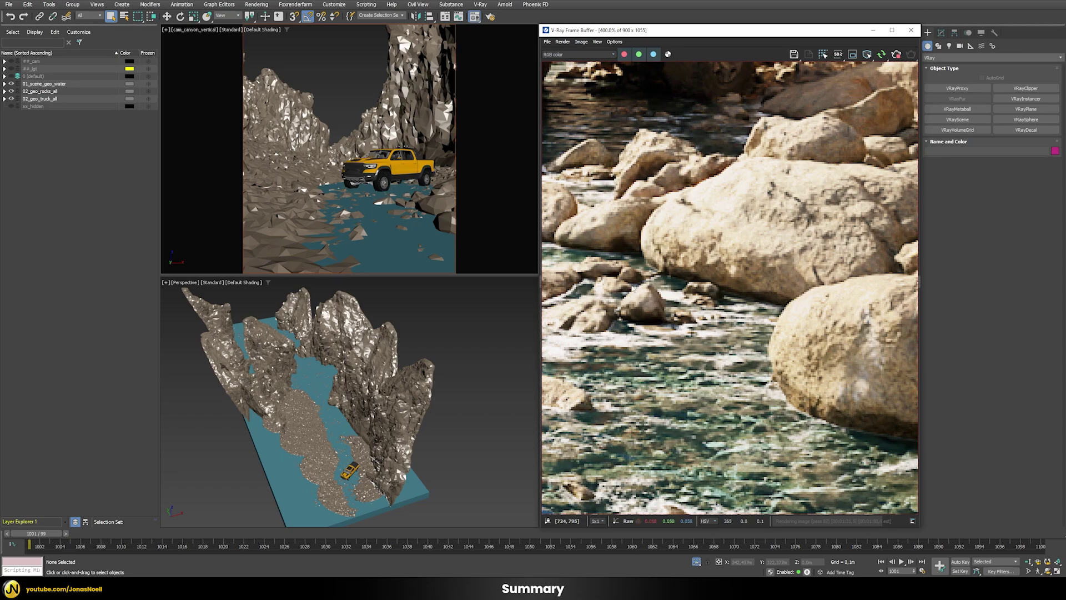
pyautogui.moveTo(863, 418); pyautogui.dragTo(777, 314, button='middle')
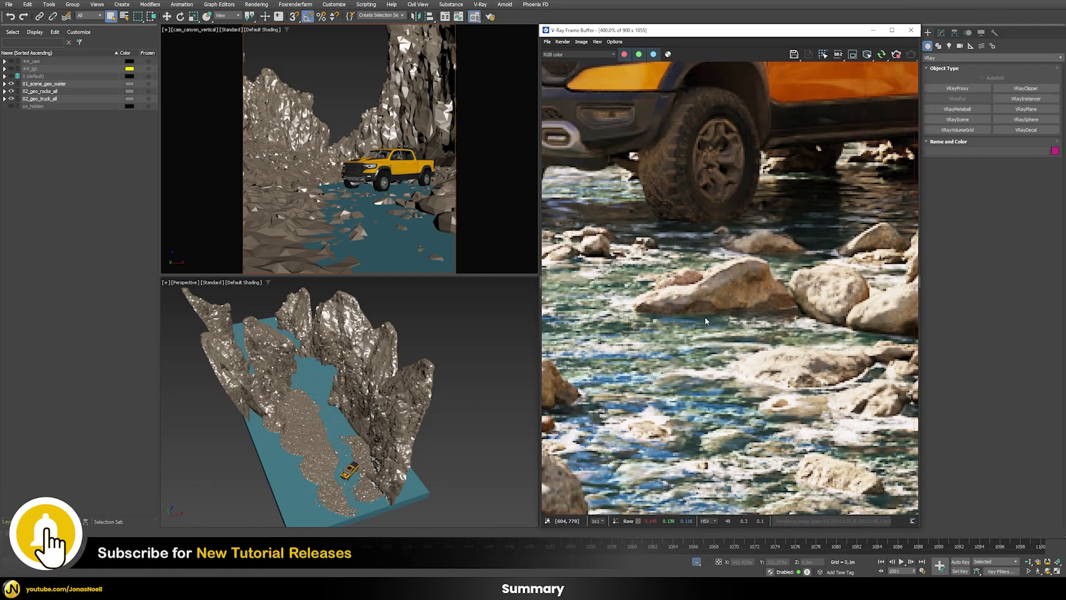
pyautogui.moveTo(590, 313); pyautogui.dragTo(662, 325, button='middle')
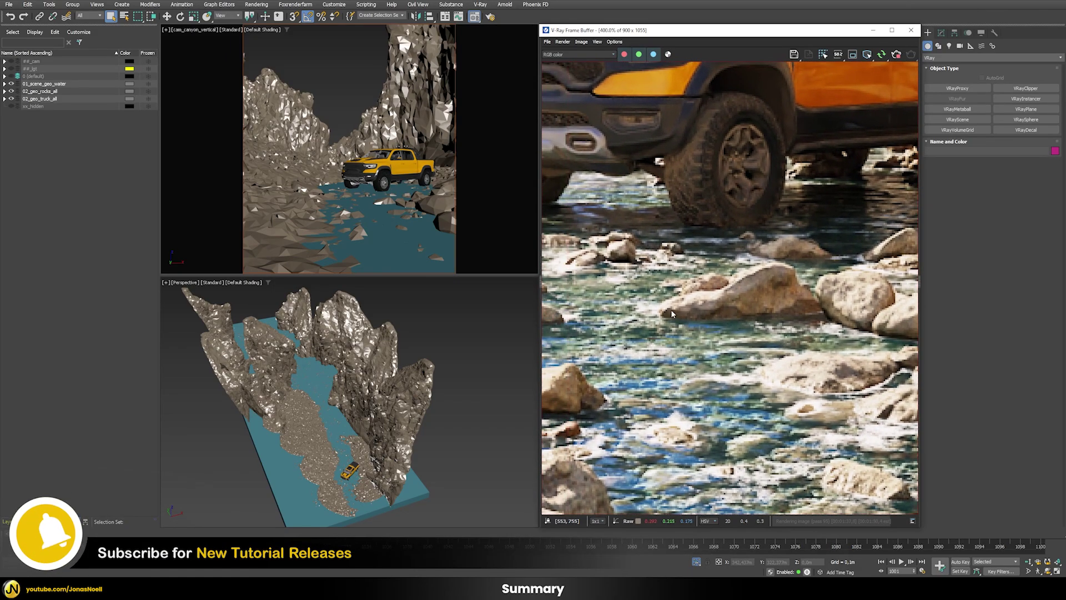
pyautogui.scroll(-6, 638, 347)
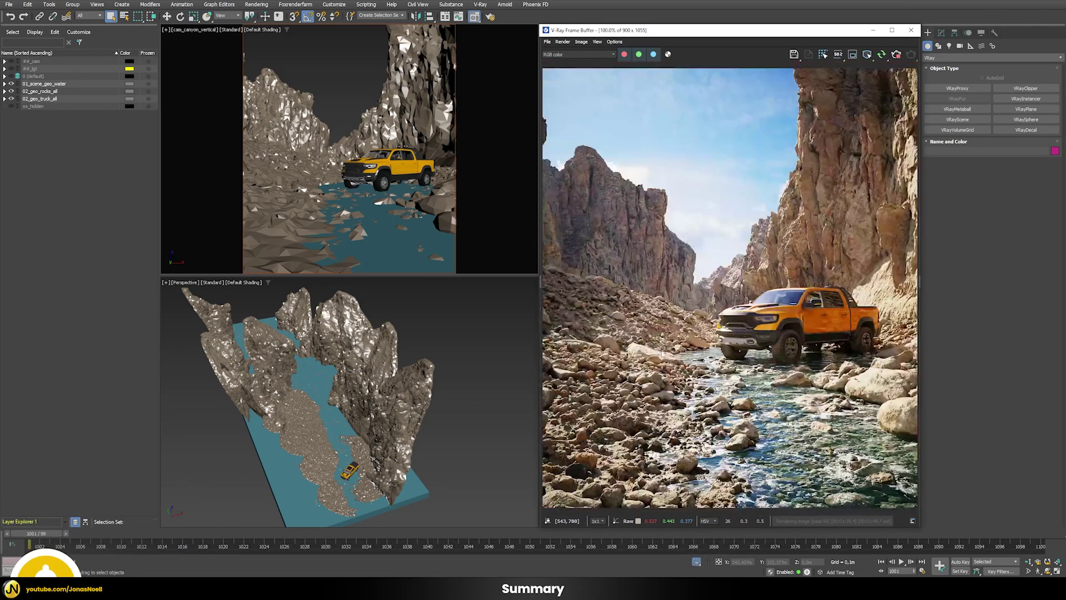